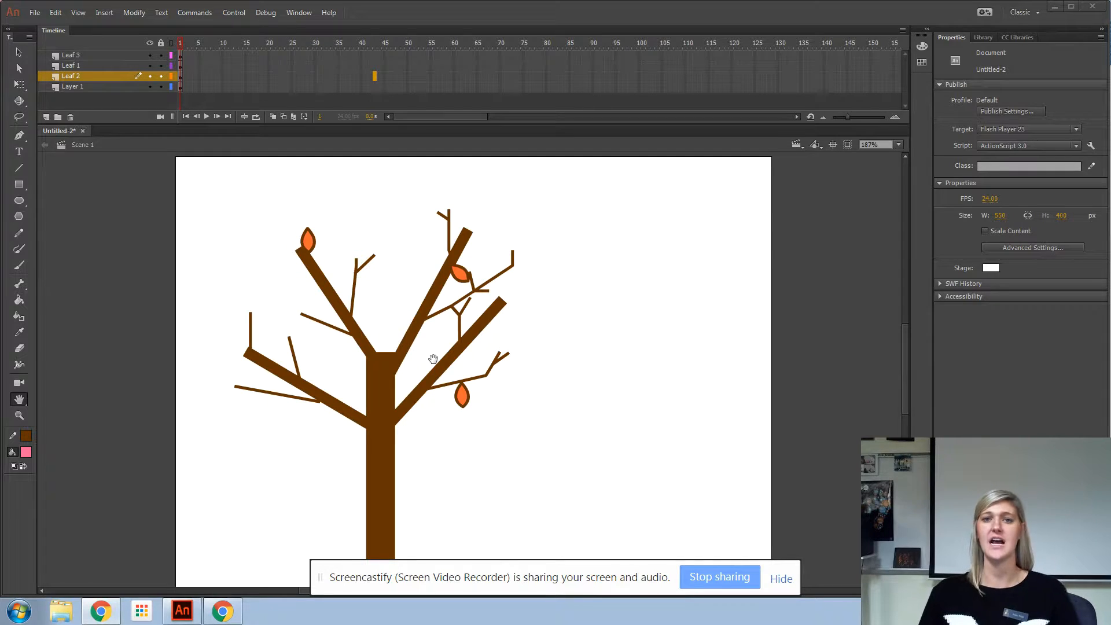
{"action": "left_click", "coordinate": [74, 87]}
{"action": "left_click", "coordinate": [151, 87]}
{"action": "left_click", "coordinate": [150, 88]}
{"action": "left_click", "coordinate": [96, 75]}
{"action": "left_click", "coordinate": [95, 65]}
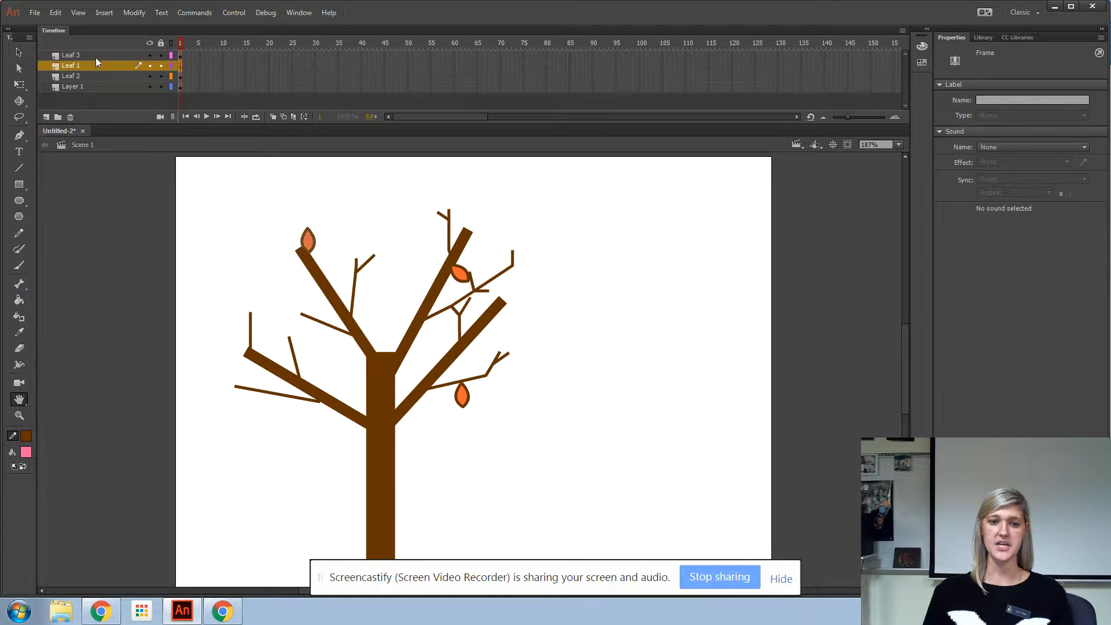
{"action": "left_click", "coordinate": [96, 57]}
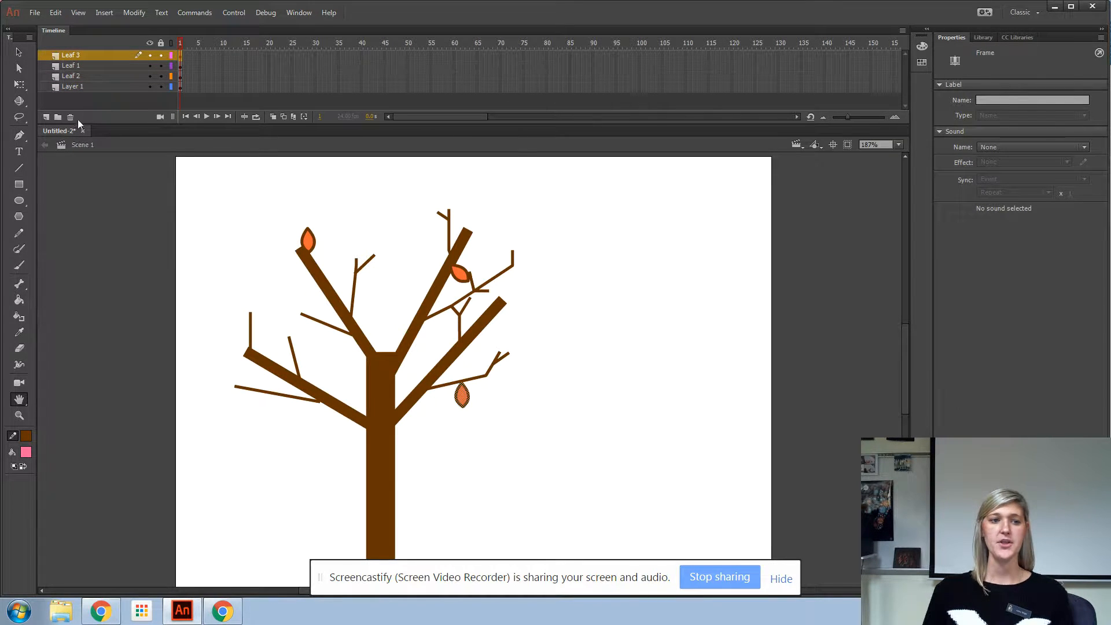
{"action": "left_click", "coordinate": [19, 168]}
{"action": "left_click_drag", "start_coordinate": [651, 223], "coordinate": [652, 280]}
{"action": "left_click_drag", "start_coordinate": [665, 222], "coordinate": [683, 275]}
{"action": "left_click", "coordinate": [19, 52]}
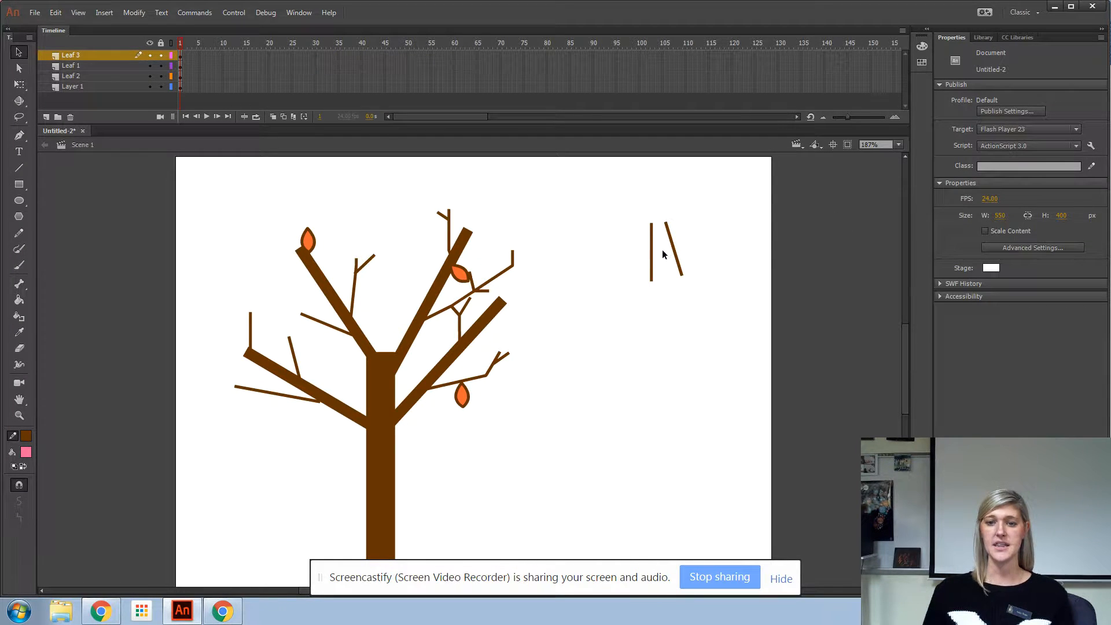
{"action": "left_click_drag", "start_coordinate": [651, 254], "coordinate": [653, 280]}
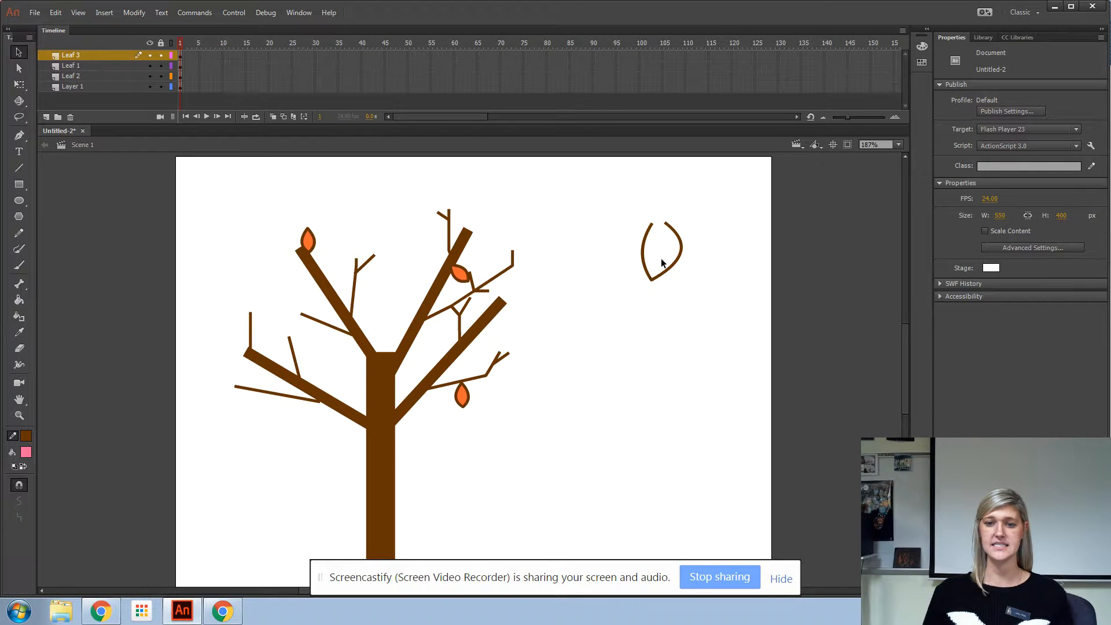
{"action": "left_click_drag", "start_coordinate": [665, 223], "coordinate": [635, 254]}
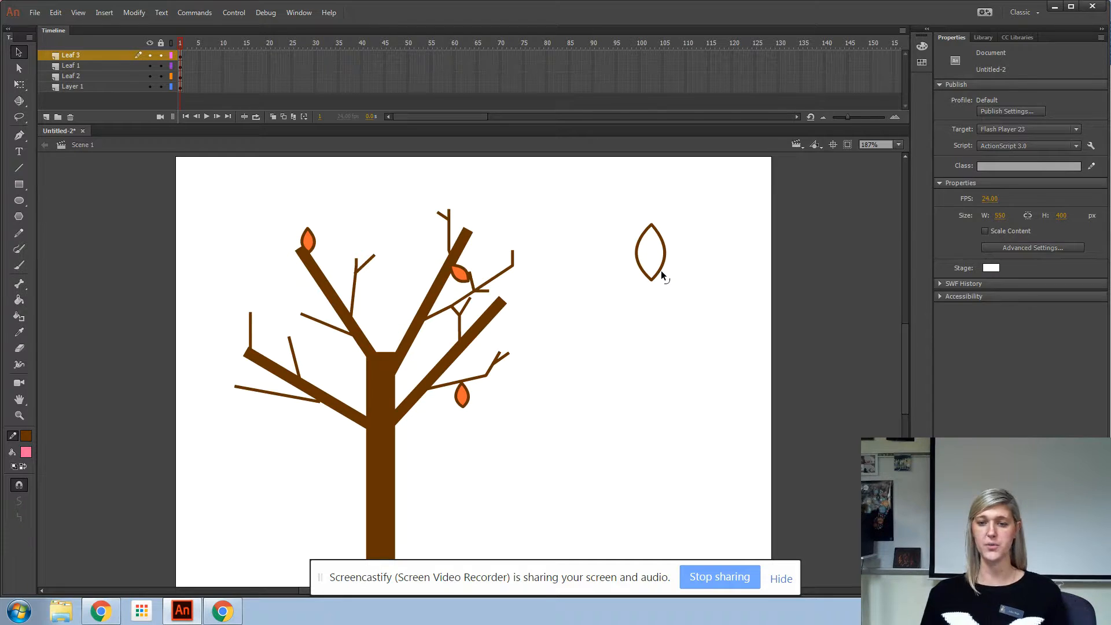
{"action": "double_click", "coordinate": [661, 271]}
{"action": "key", "text": "Delete"}
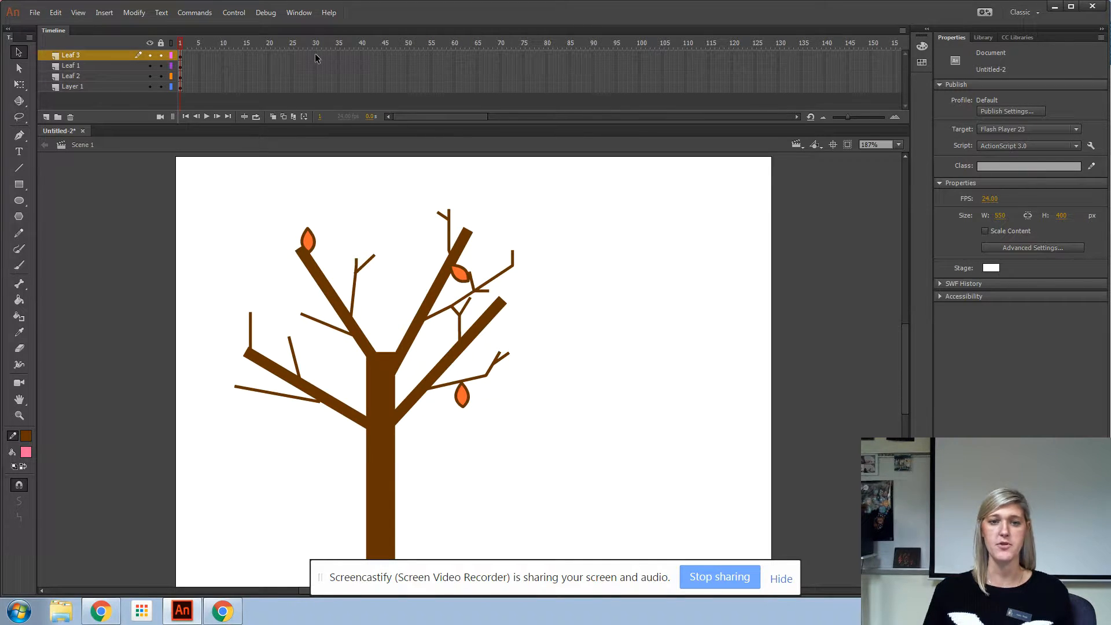
Step: Extend all layers to frame 30 and add keyframes at frame 30 on the three leaf layers
{"action": "left_click_drag", "start_coordinate": [317, 79], "coordinate": [317, 91]}
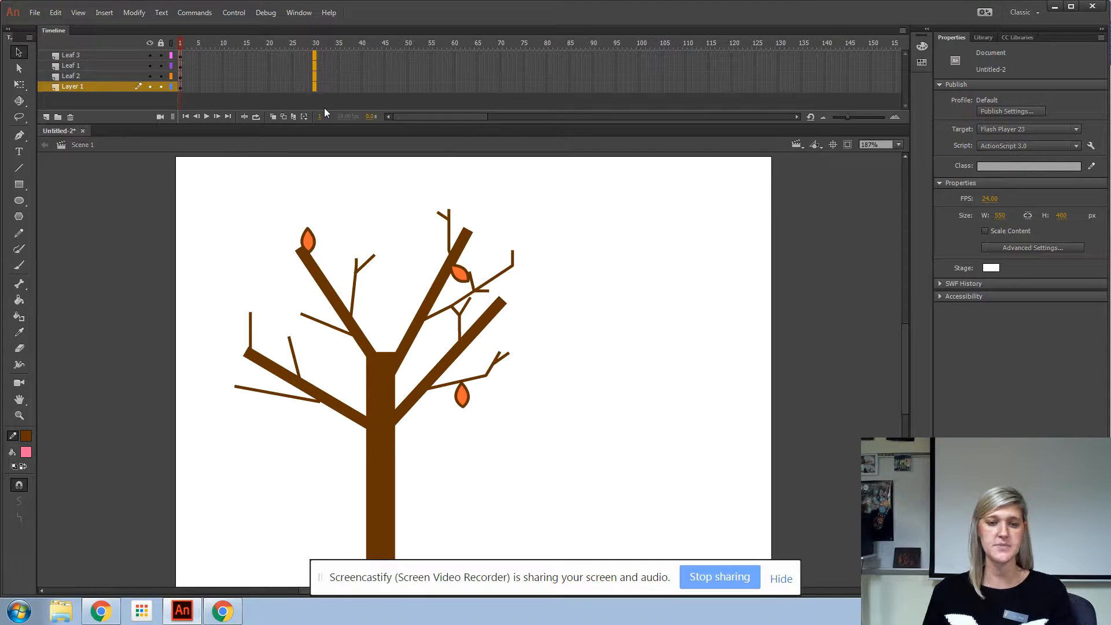
{"action": "key", "text": "F5"}
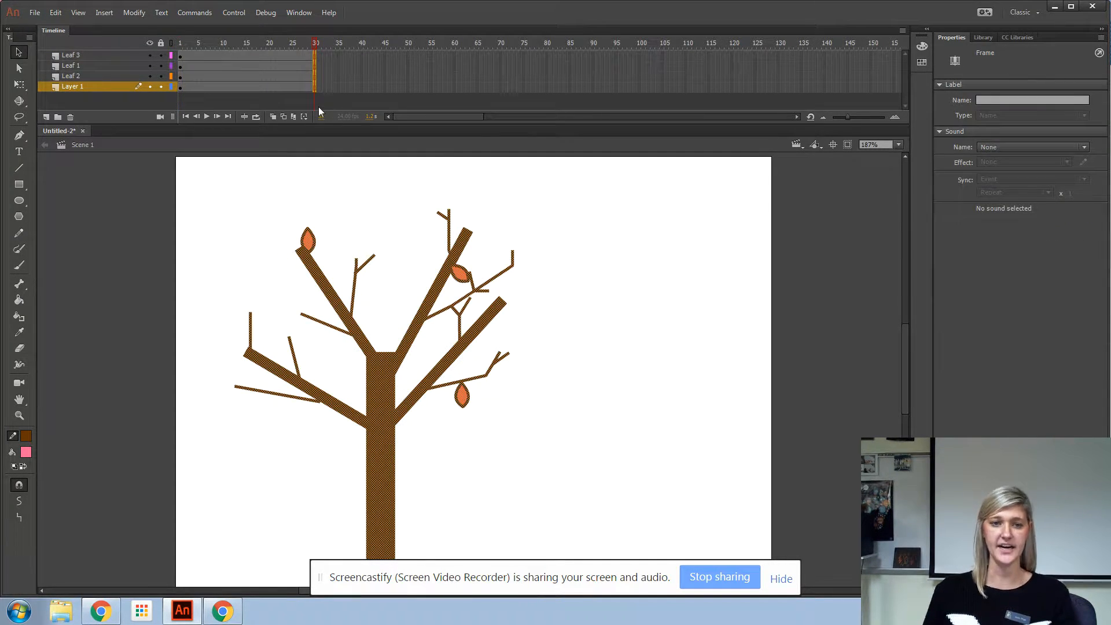
{"action": "left_click", "coordinate": [333, 77]}
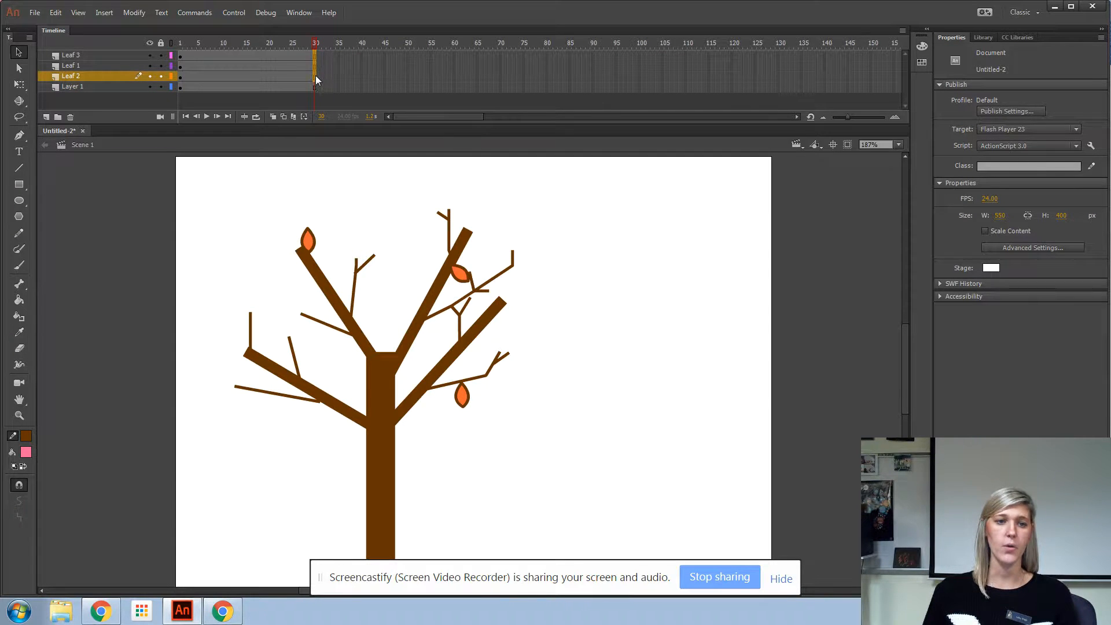
{"action": "left_click_drag", "start_coordinate": [316, 79], "coordinate": [316, 80]}
{"action": "key", "text": "F6"}
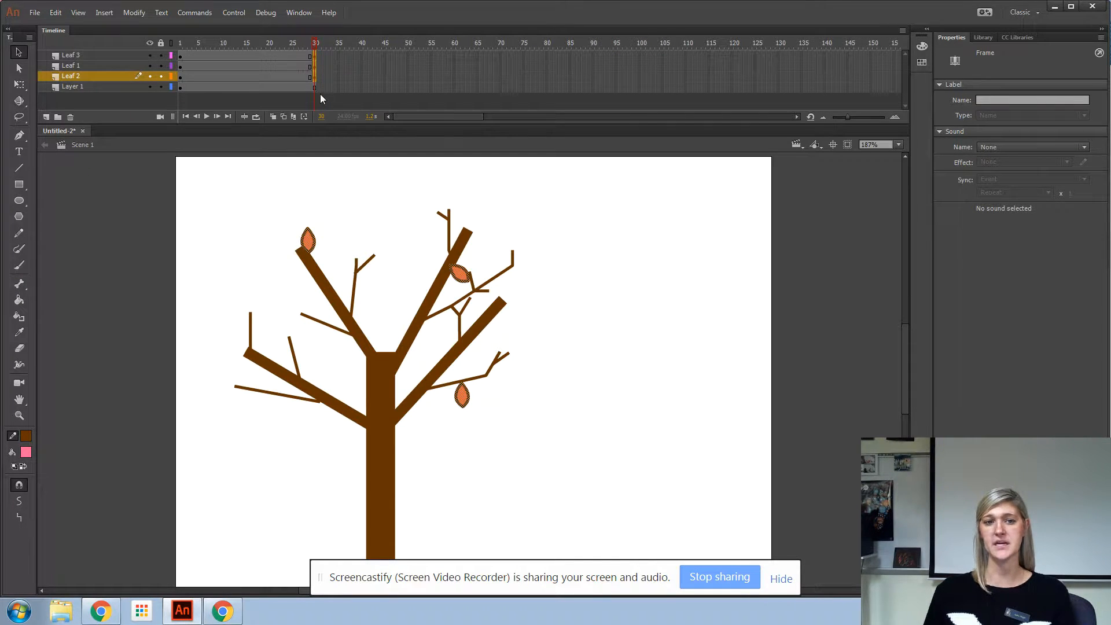
Step: Create a shape tween across the three leaf layers
{"action": "left_click_drag", "start_coordinate": [315, 47], "coordinate": [268, 47]}
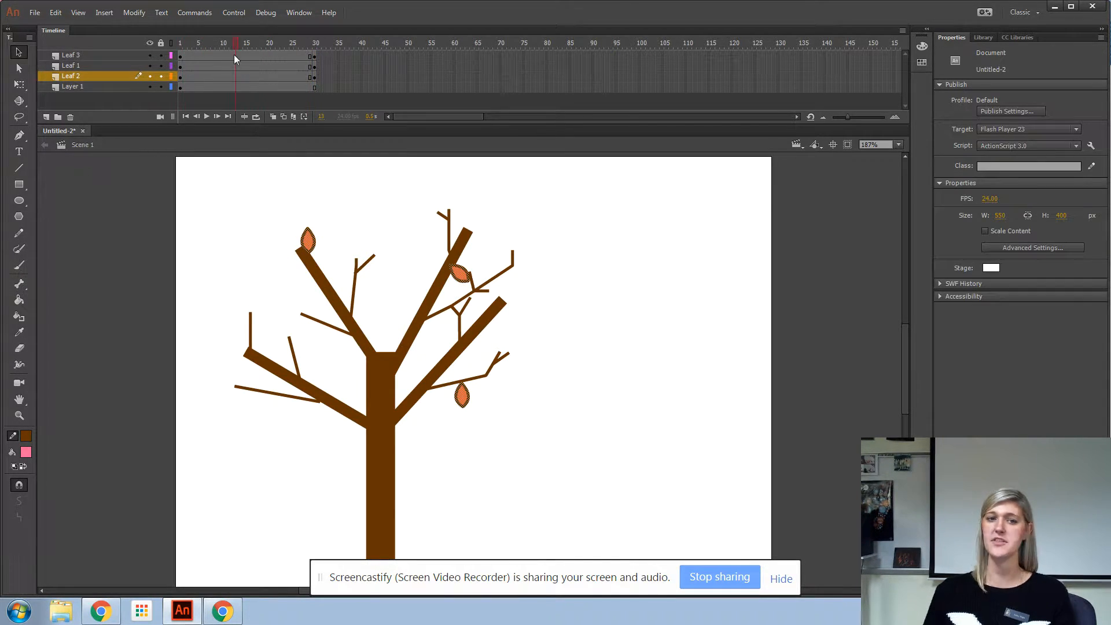
{"action": "left_click_drag", "start_coordinate": [232, 57], "coordinate": [231, 77]}
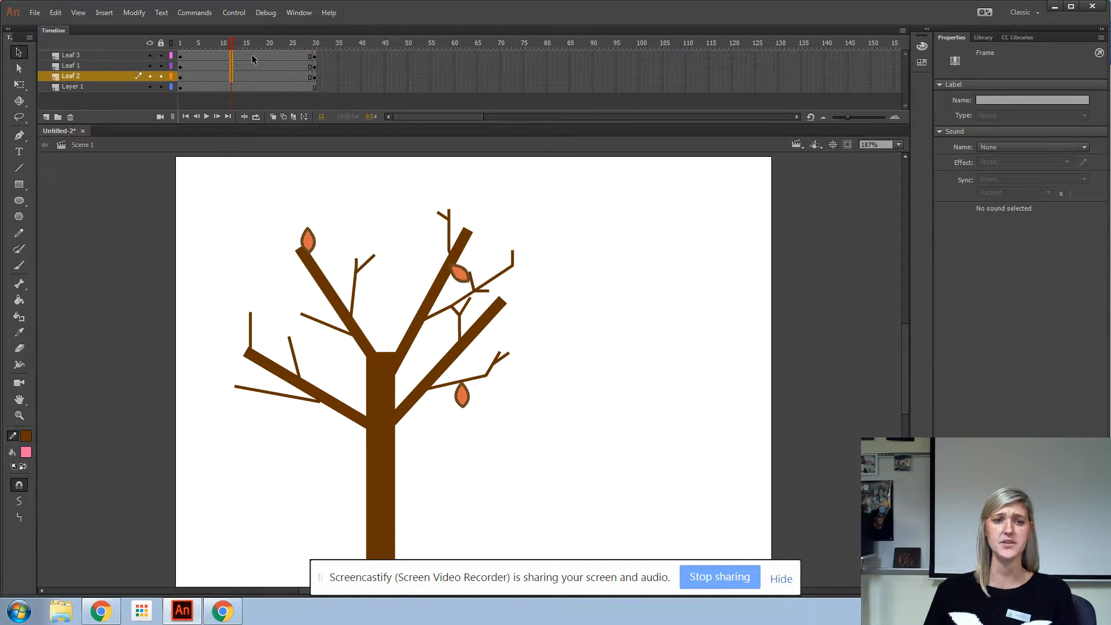
{"action": "right_click", "coordinate": [231, 62]}
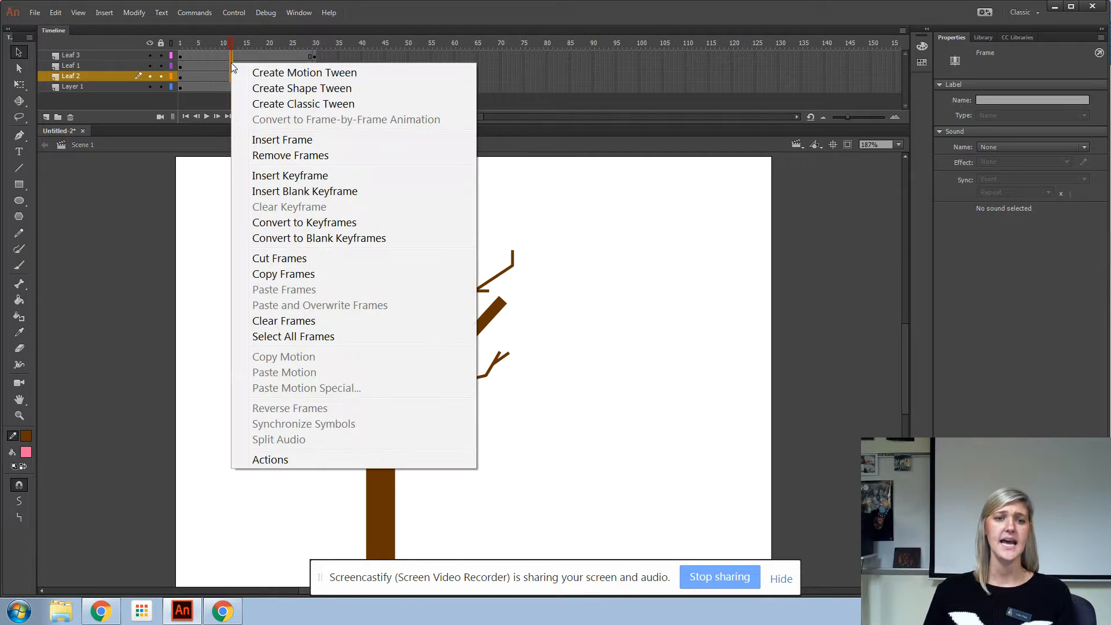
{"action": "left_click", "coordinate": [292, 89]}
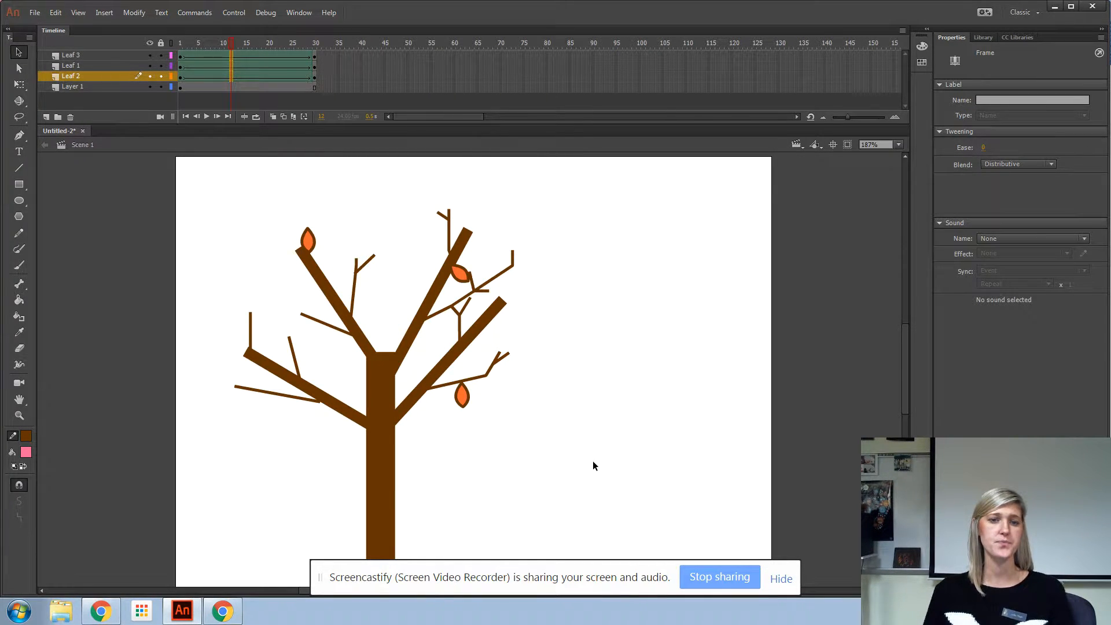
Step: At frame 30, move the lower-right leaf down to the ground below the tree and change its fill to pink
{"action": "left_click", "coordinate": [314, 44]}
{"action": "left_click", "coordinate": [465, 399]}
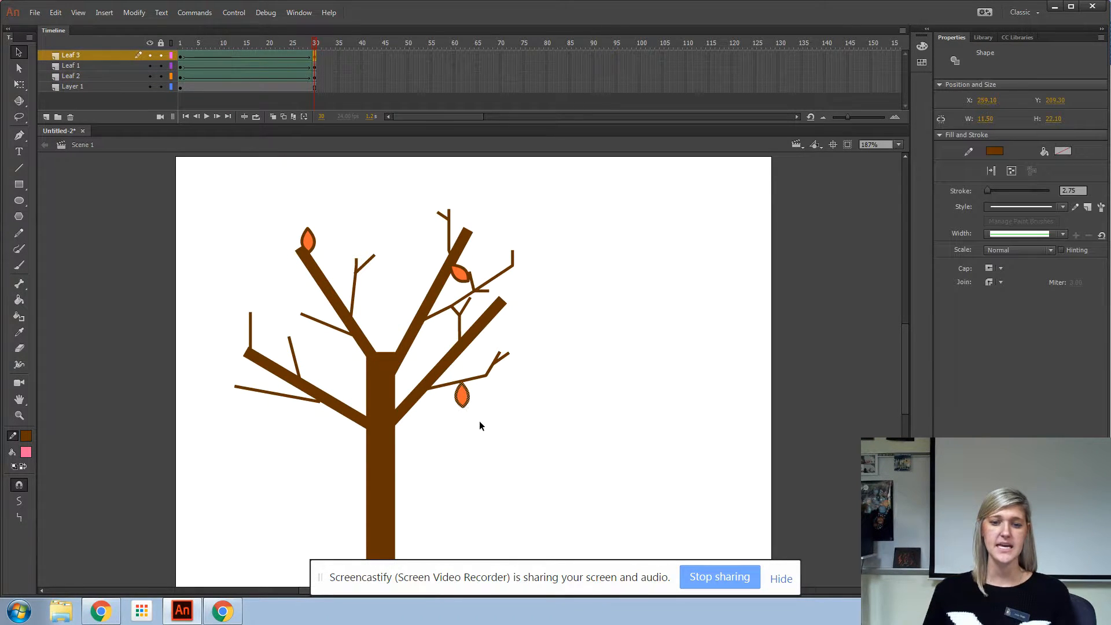
{"action": "left_click_drag", "start_coordinate": [466, 400], "coordinate": [490, 547]}
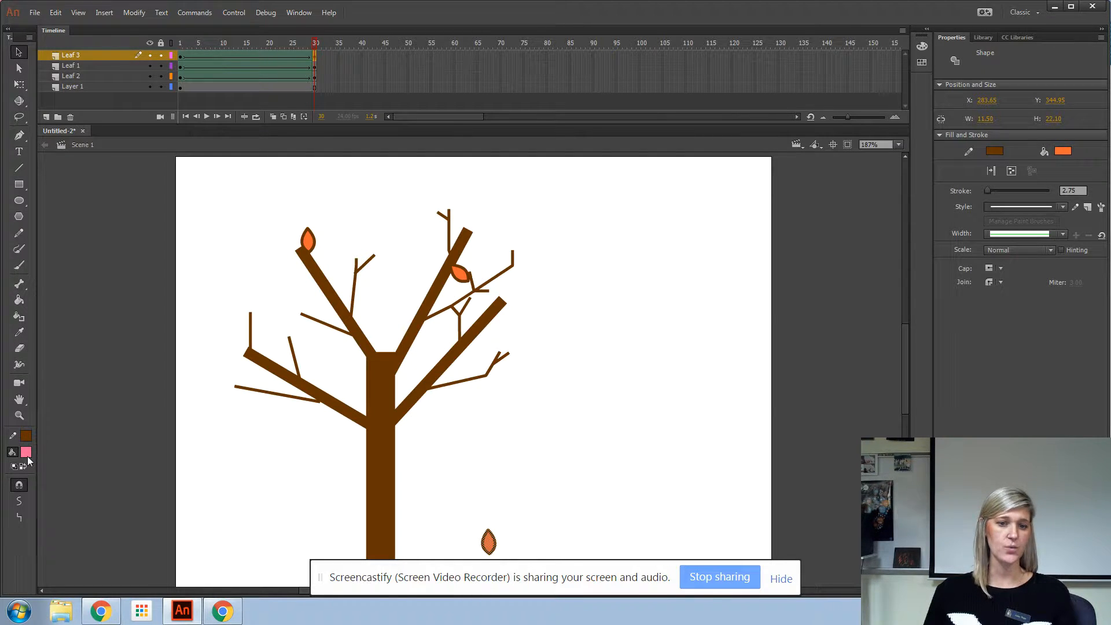
{"action": "left_click", "coordinate": [1065, 152]}
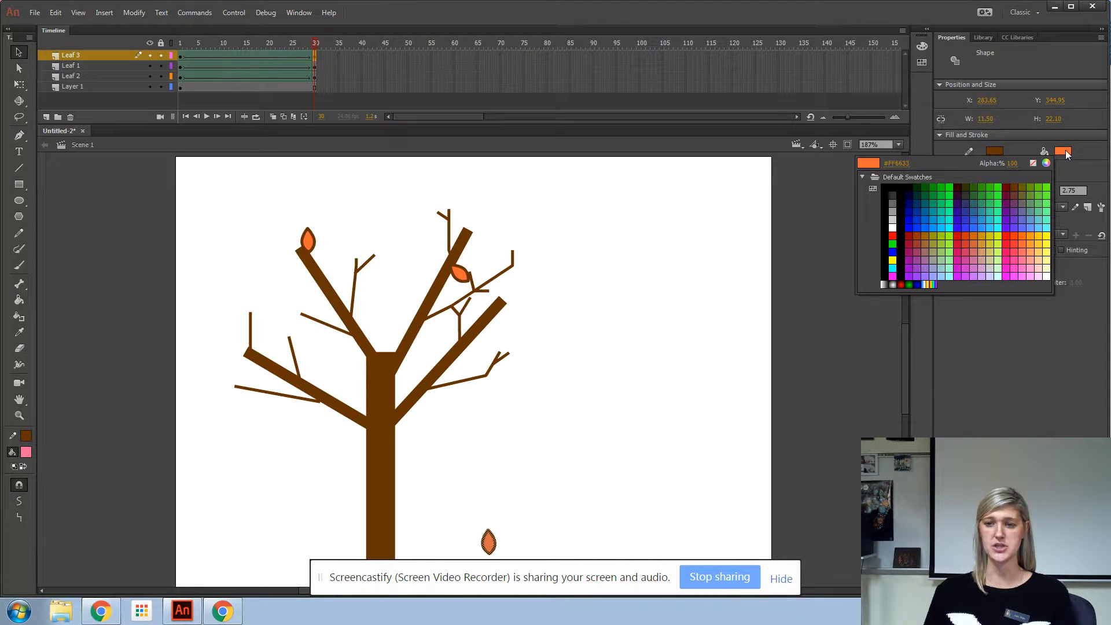
{"action": "left_click", "coordinate": [1021, 257]}
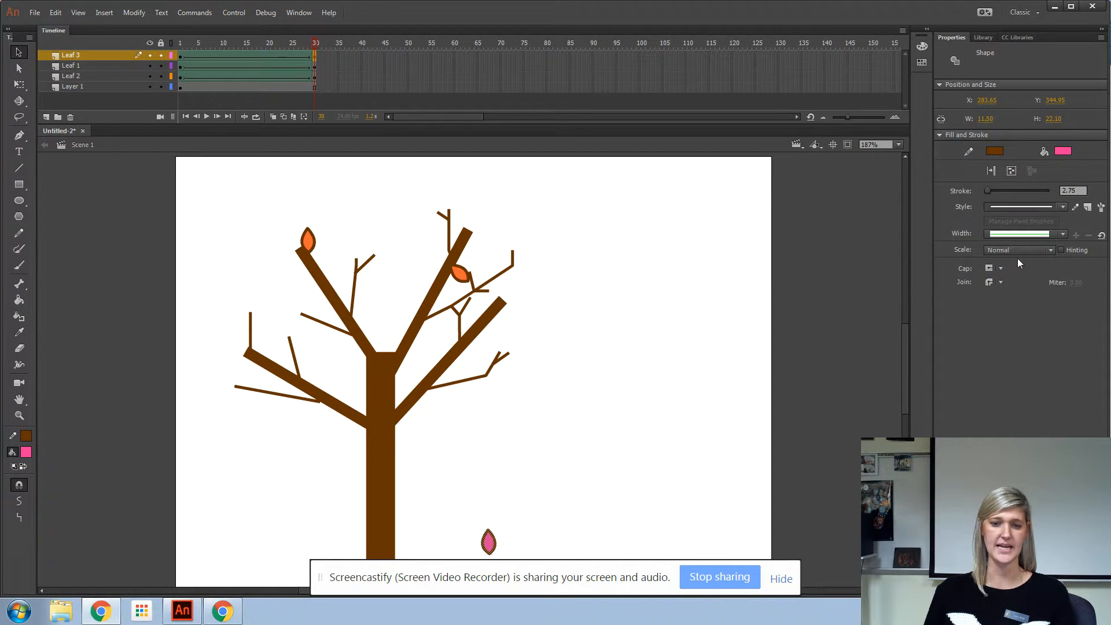
Step: At frame 30 on Leaf 1, move the top-left leaf down near the ground and change its fill to dark red
{"action": "left_click", "coordinate": [315, 67]}
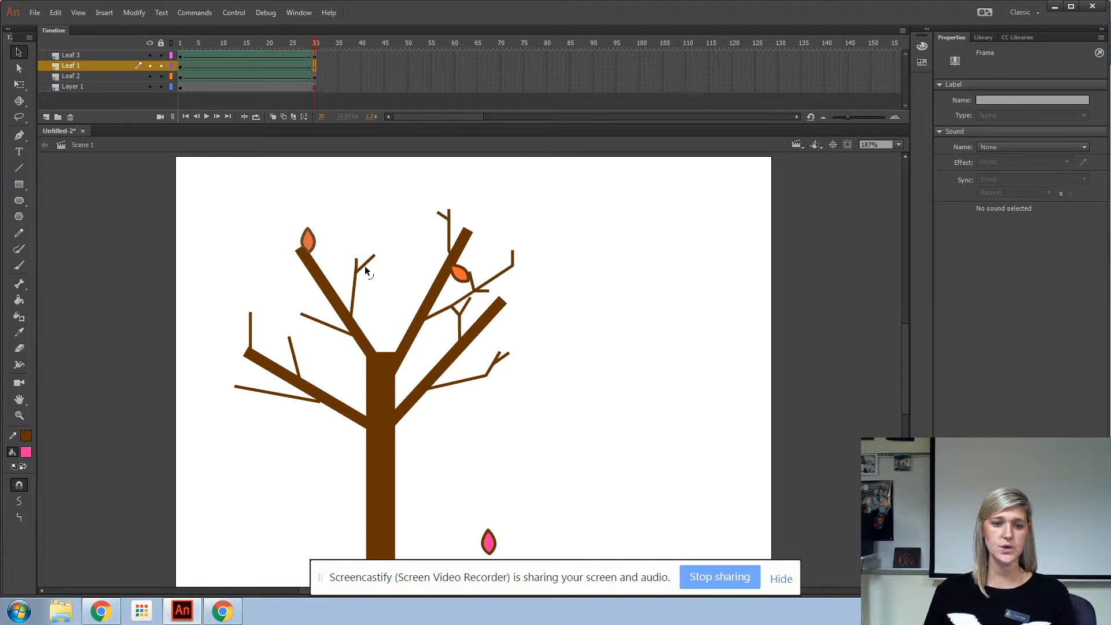
{"action": "left_click_drag", "start_coordinate": [308, 243], "coordinate": [304, 523]}
{"action": "left_click", "coordinate": [1064, 151]}
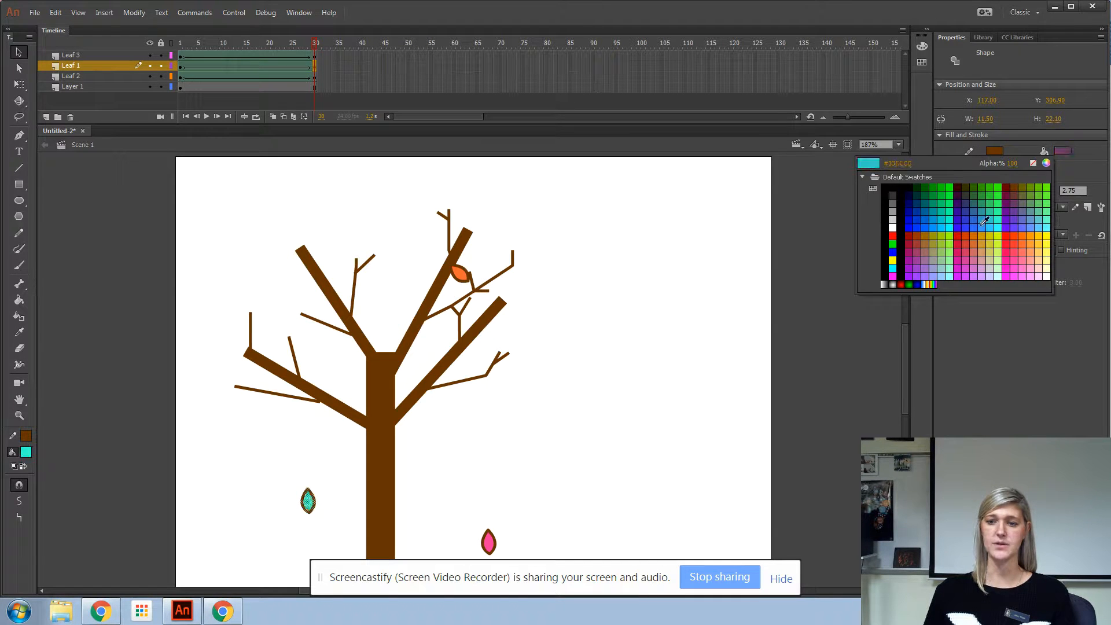
{"action": "left_click", "coordinate": [910, 235]}
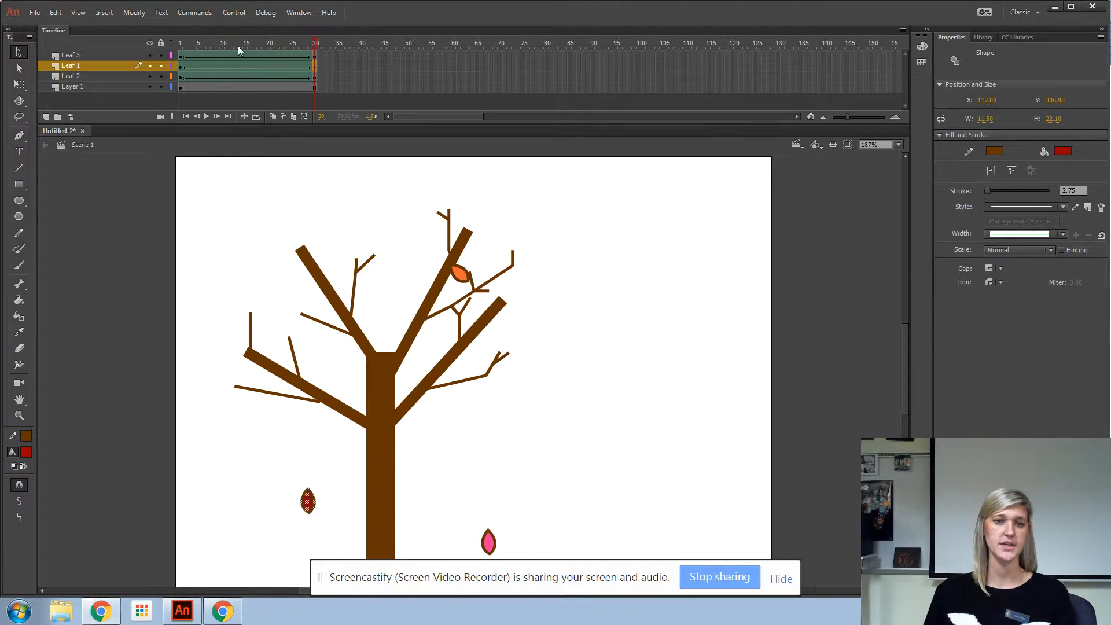
Step: At frame 30 on Leaf 2, move the upper-right leaf down below its branch and change its fill to yellow
{"action": "left_click", "coordinate": [315, 76]}
{"action": "left_click_drag", "start_coordinate": [462, 274], "coordinate": [461, 412]}
{"action": "left_click", "coordinate": [1063, 151]}
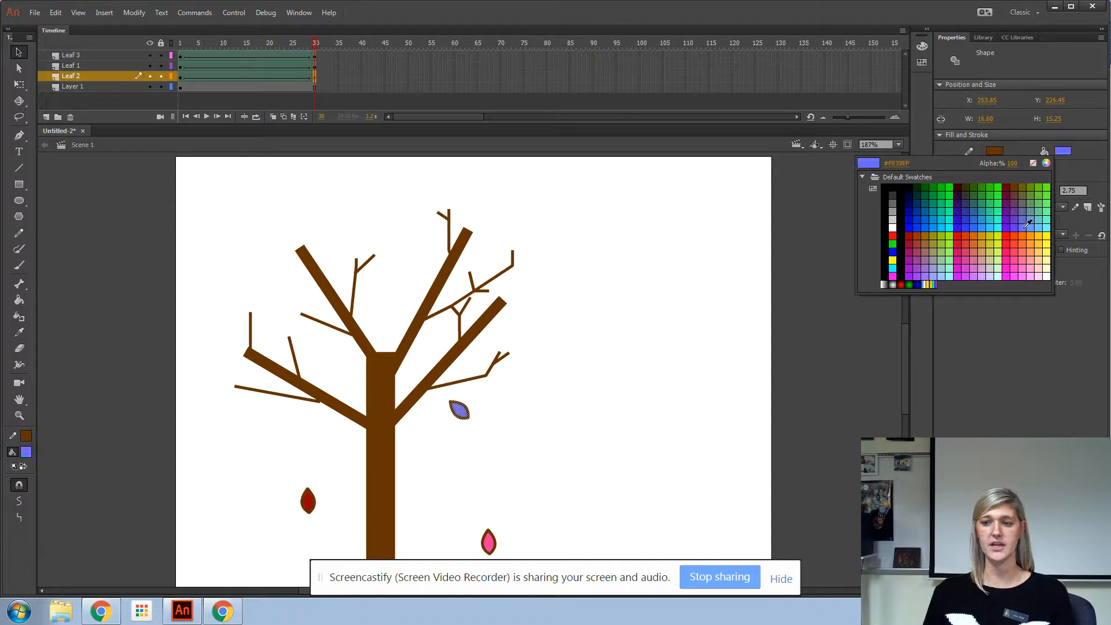
{"action": "left_click", "coordinate": [1045, 232]}
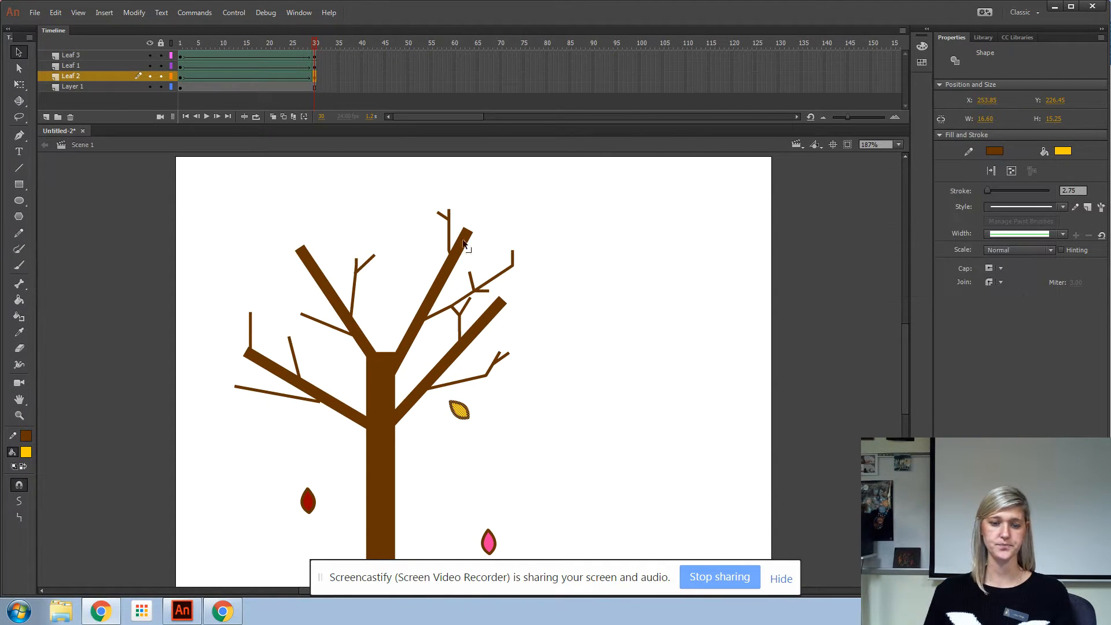
Step: Scrub through the timeline and zoom in to inspect the leaves' tweened movement
{"action": "left_click_drag", "start_coordinate": [316, 45], "coordinate": [132, 105]}
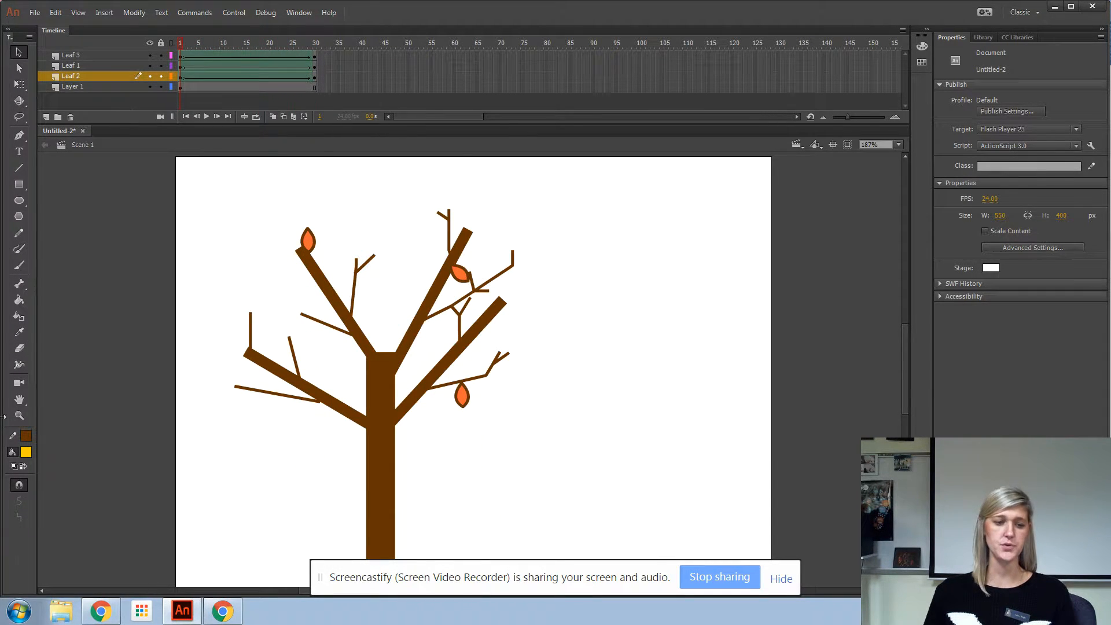
{"action": "left_click", "coordinate": [19, 415]}
{"action": "left_click", "coordinate": [497, 412]}
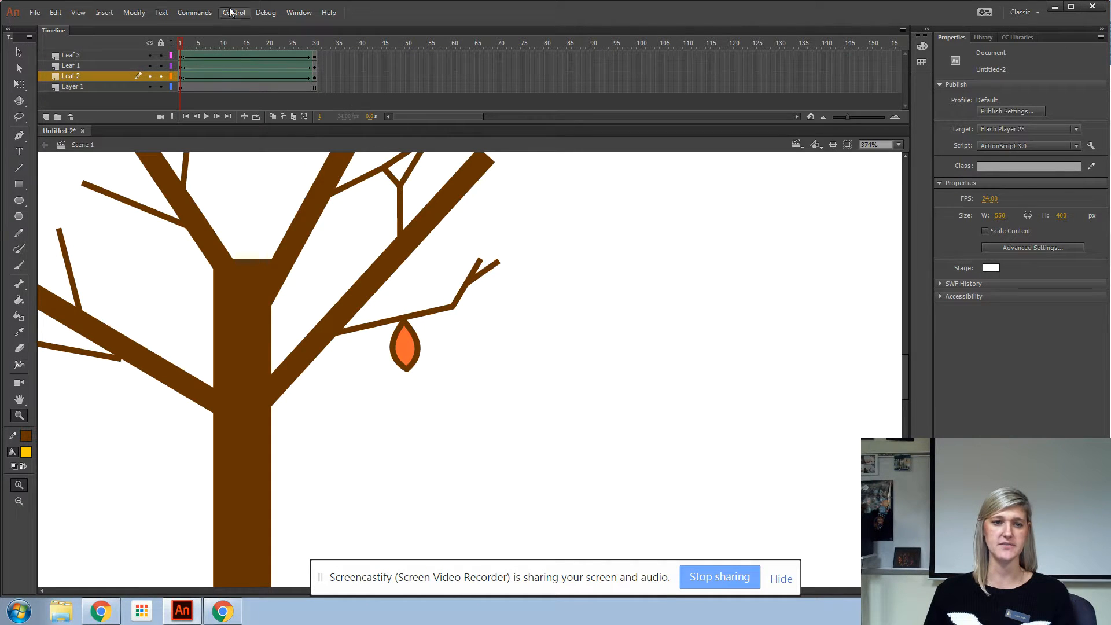
{"action": "left_click_drag", "start_coordinate": [182, 40], "coordinate": [157, 81]}
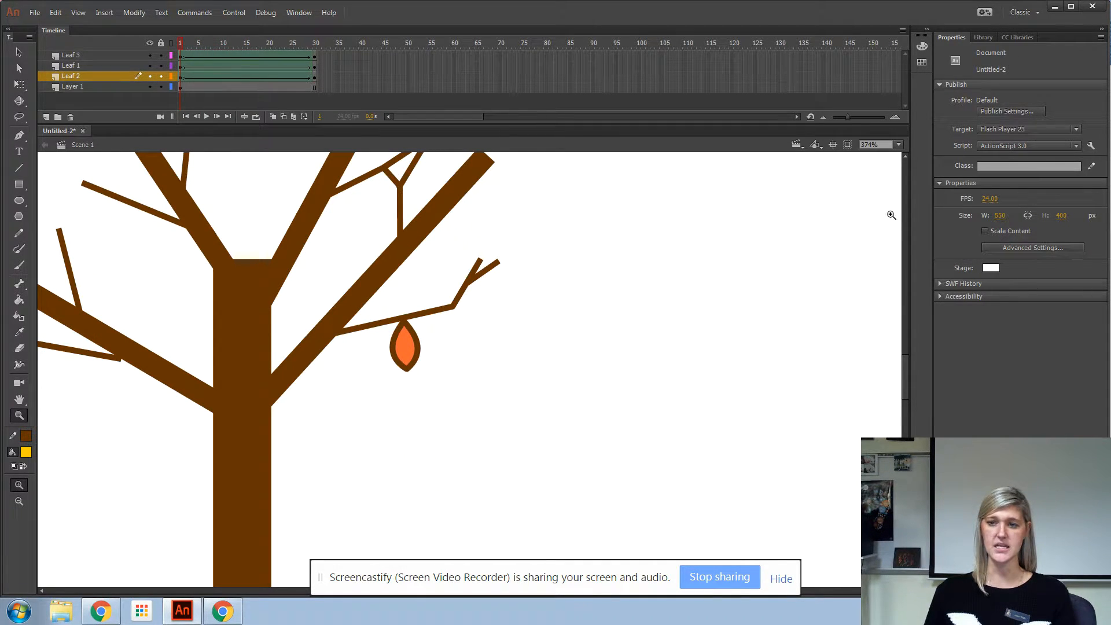
{"action": "double_click", "coordinate": [19, 399]}
{"action": "left_click", "coordinate": [19, 416]}
{"action": "left_click", "coordinate": [307, 283]}
{"action": "left_click_drag", "start_coordinate": [182, 37], "coordinate": [162, 51]}
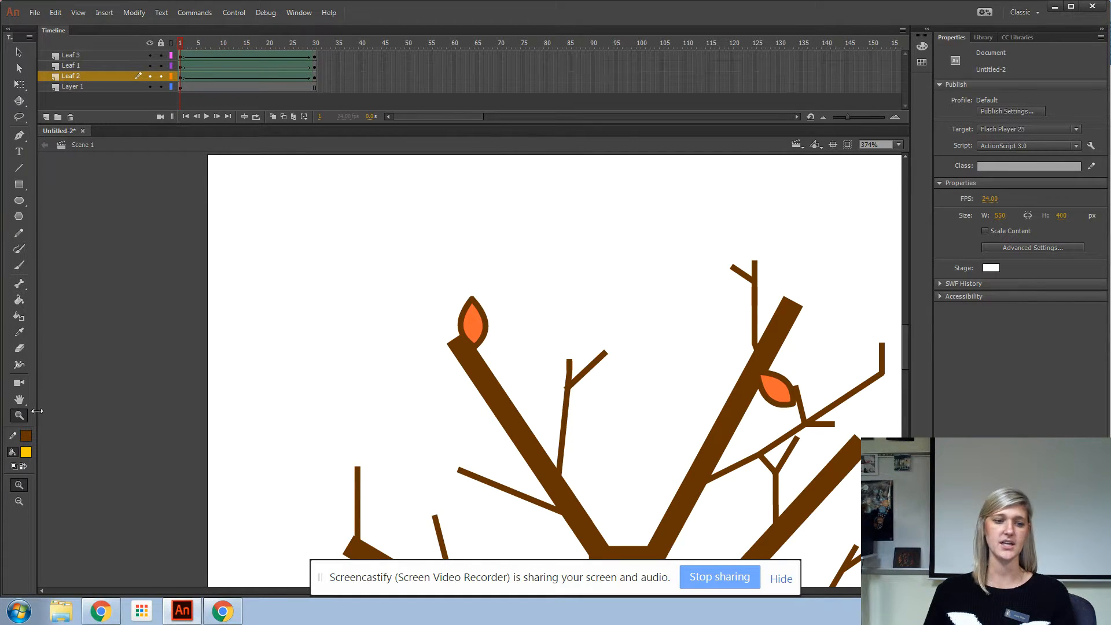
{"action": "double_click", "coordinate": [22, 402]}
{"action": "left_click_drag", "start_coordinate": [180, 48], "coordinate": [286, 145]}
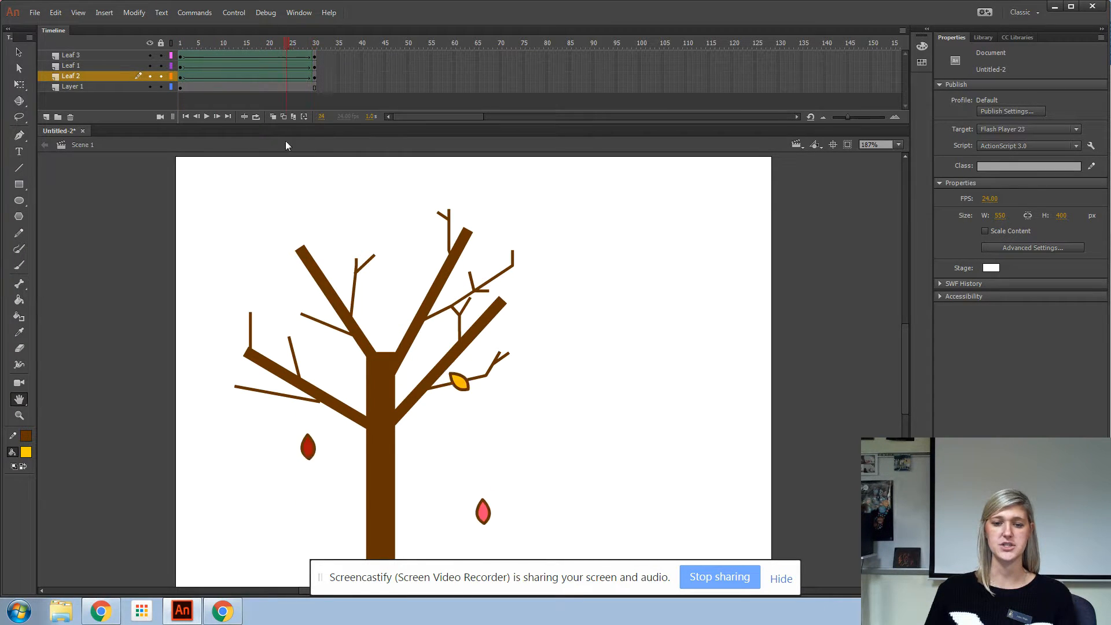
{"action": "left_click", "coordinate": [160, 117]}
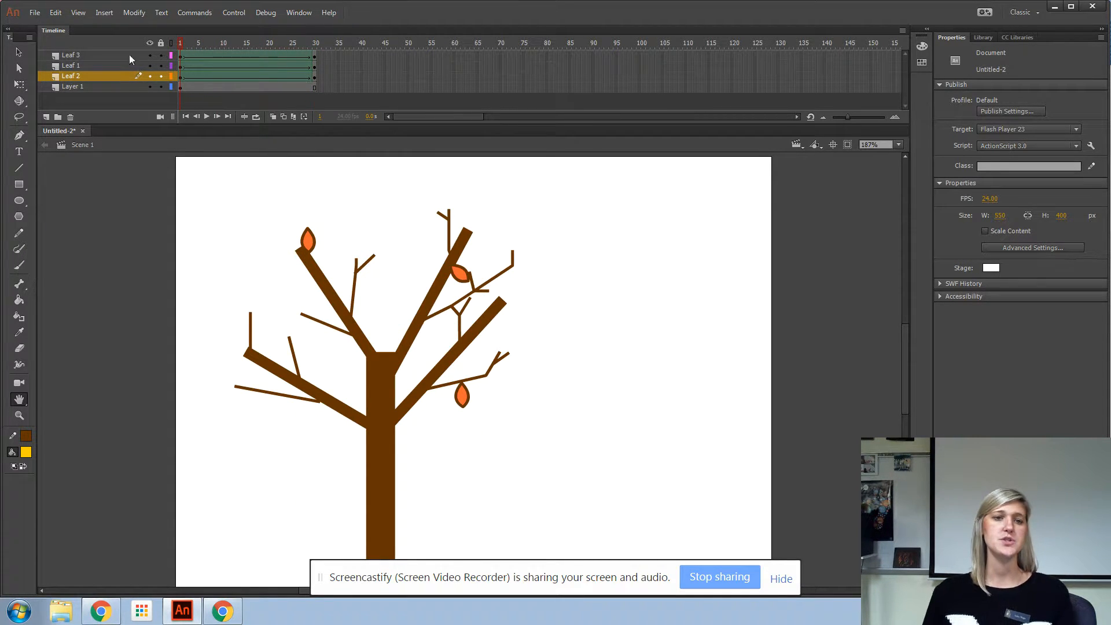
Step: At frame 30, rotate the pink leaf on the ground with the Free Transform tool
{"action": "left_click", "coordinate": [318, 55]}
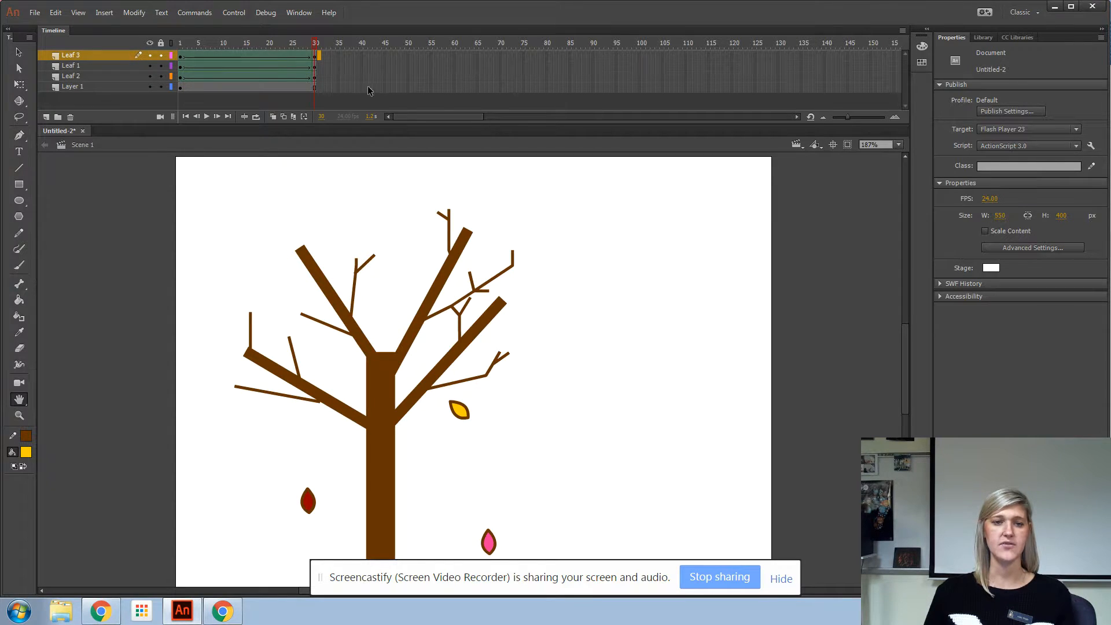
{"action": "left_click", "coordinate": [22, 87]}
{"action": "left_click_drag", "start_coordinate": [502, 528], "coordinate": [487, 521]}
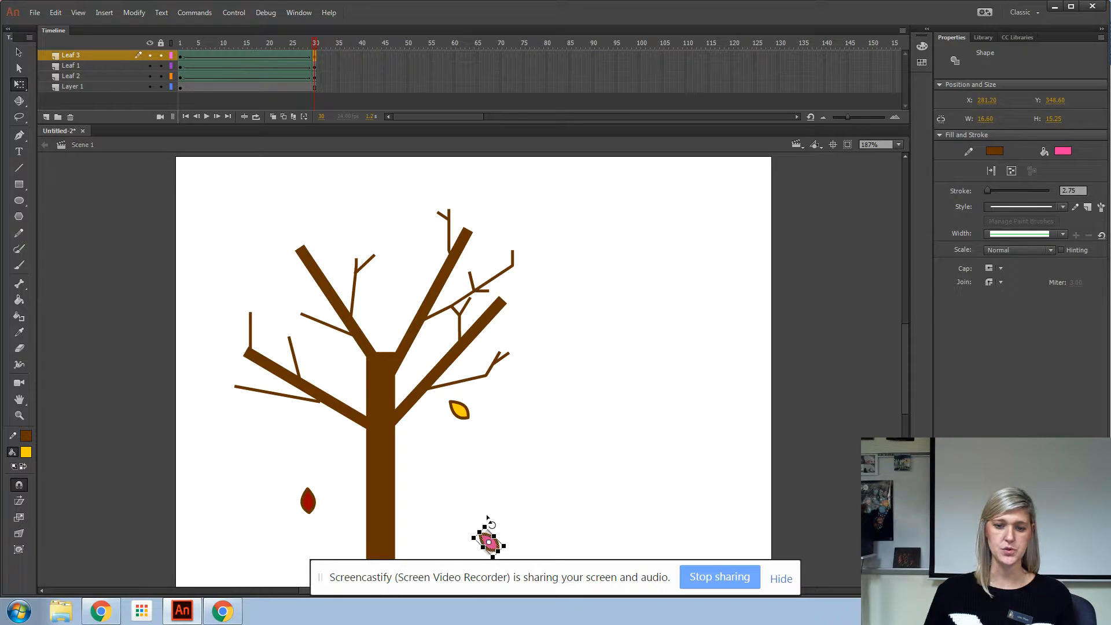
{"action": "left_click", "coordinate": [355, 204]}
Step: Try rotating the yellow leaf at frame 30, then undo the rotation
{"action": "left_click_drag", "start_coordinate": [317, 44], "coordinate": [487, 396]}
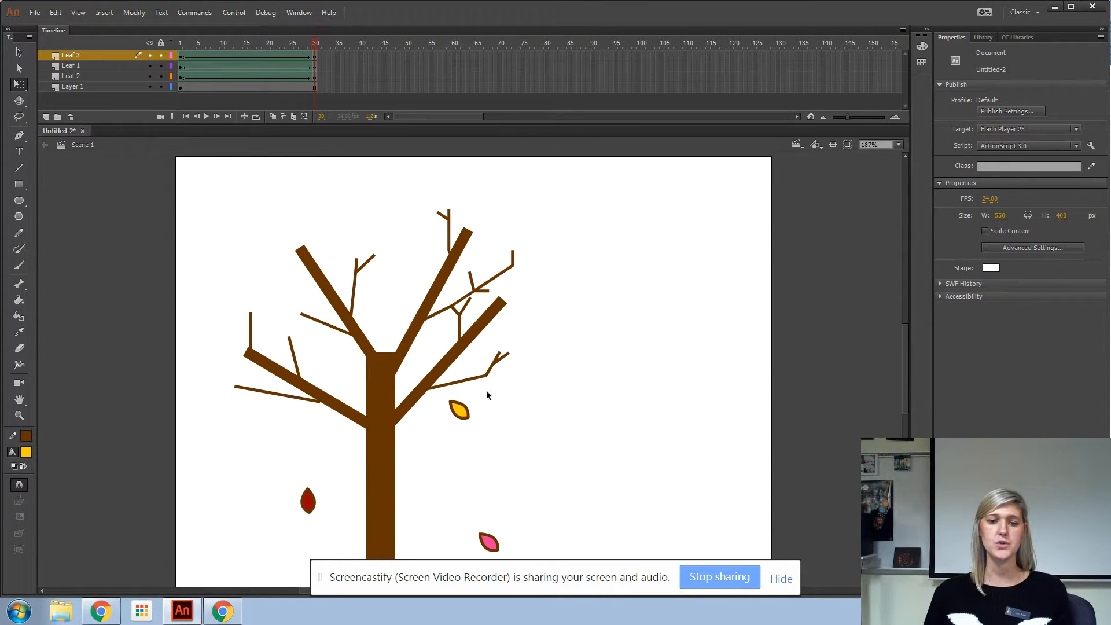
{"action": "left_click", "coordinate": [463, 412]}
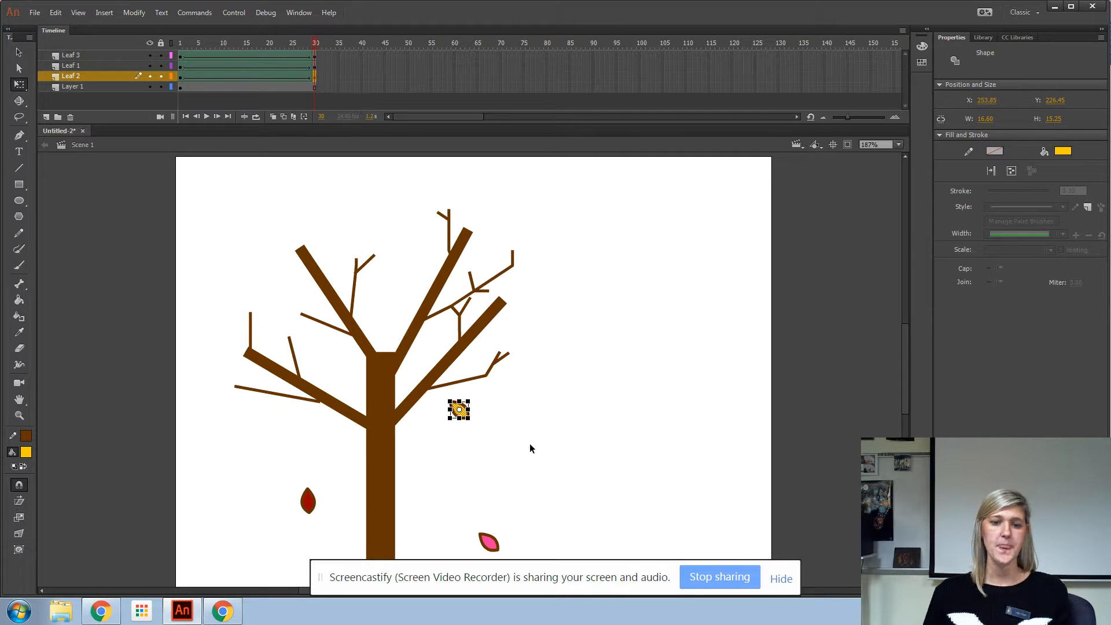
{"action": "left_click_drag", "start_coordinate": [473, 401], "coordinate": [474, 398]}
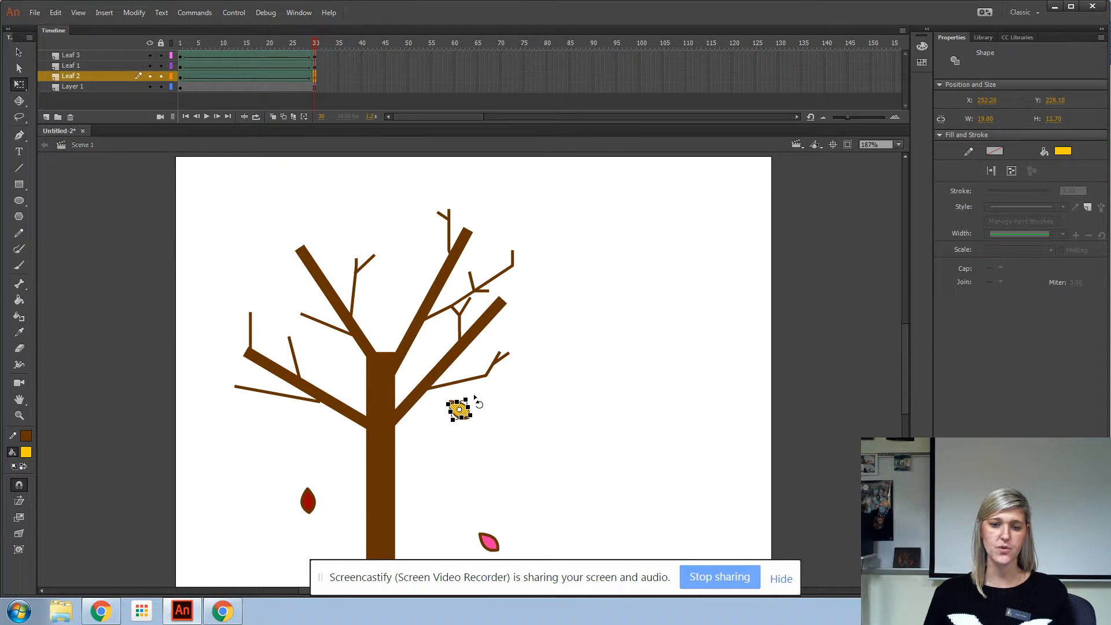
{"action": "left_click", "coordinate": [571, 487]}
{"action": "left_click", "coordinate": [56, 12]}
{"action": "left_click", "coordinate": [99, 27]}
{"action": "left_click", "coordinate": [57, 13]}
{"action": "left_click", "coordinate": [70, 27]}
Step: Rotate the yellow leaf with Free Transform once more and undo that rotation
{"action": "left_click", "coordinate": [614, 389]}
{"action": "left_click", "coordinate": [463, 413]}
{"action": "left_click", "coordinate": [454, 405]}
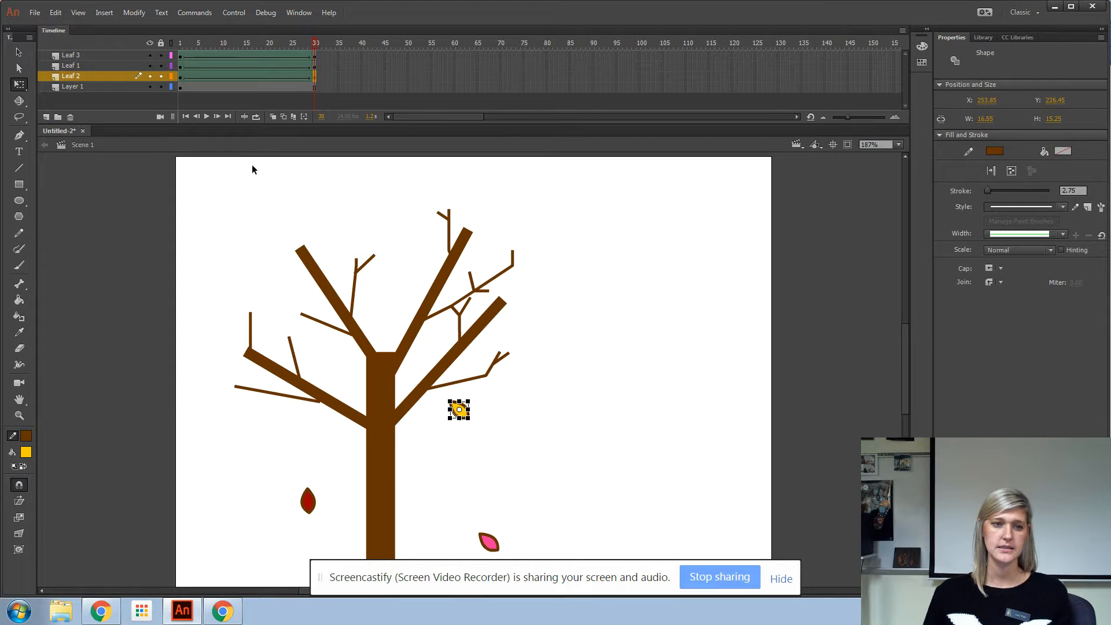
{"action": "left_click", "coordinate": [17, 52]}
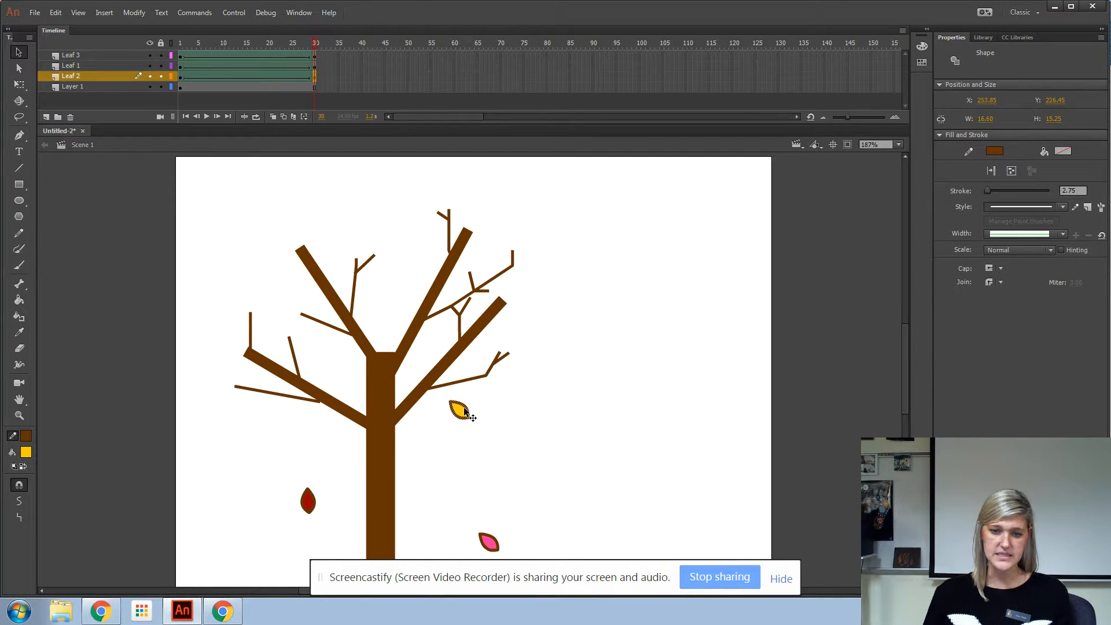
{"action": "left_click", "coordinate": [19, 84]}
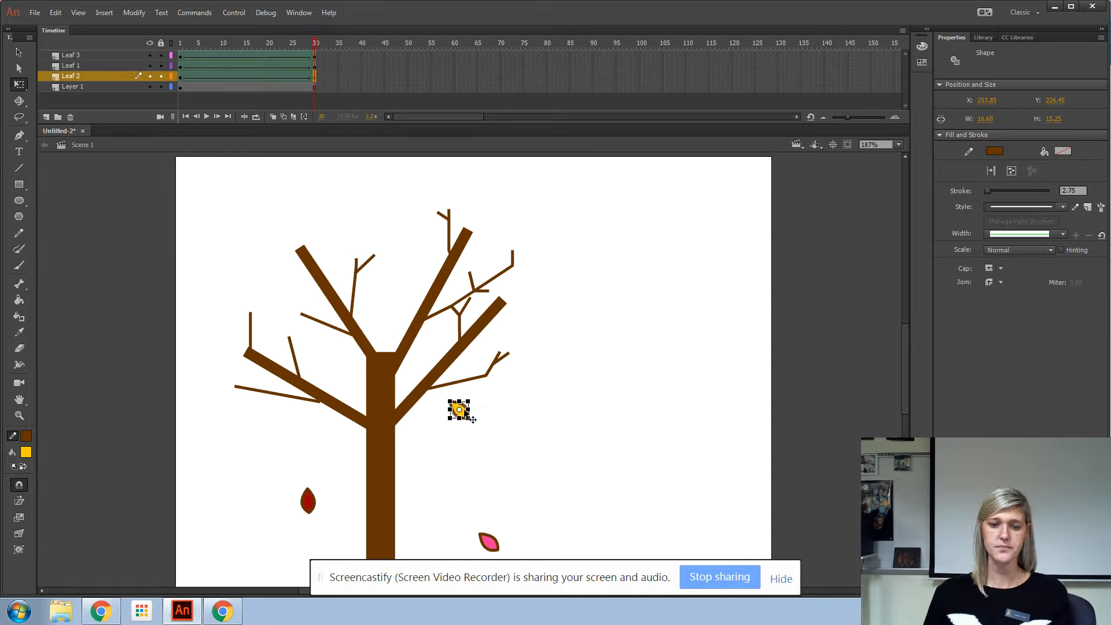
{"action": "left_click_drag", "start_coordinate": [479, 405], "coordinate": [483, 434]}
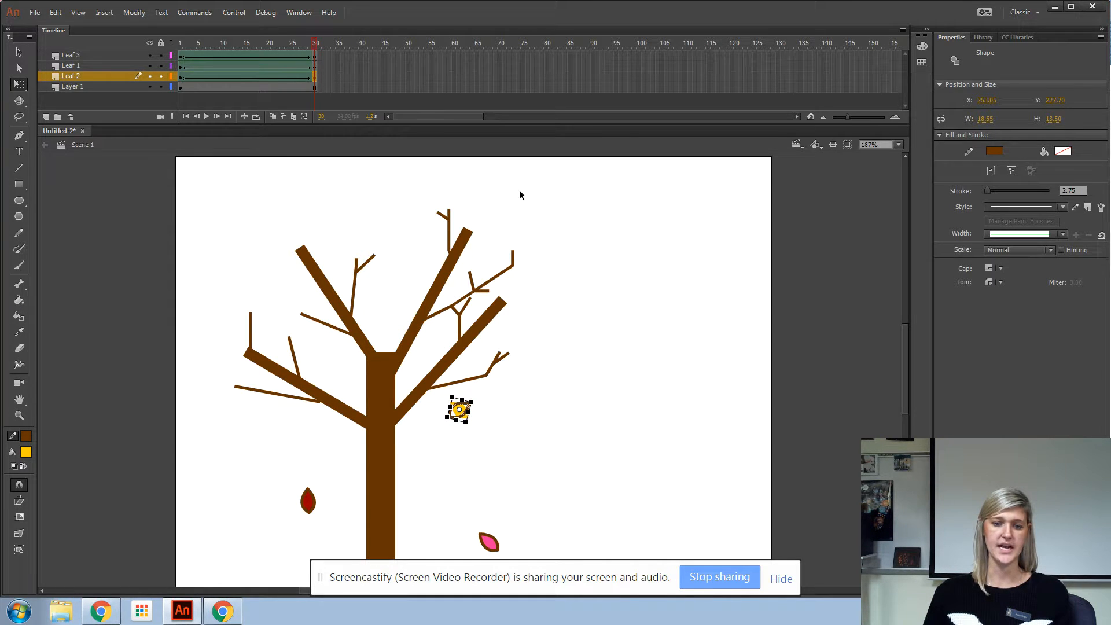
{"action": "left_click", "coordinate": [56, 12]}
{"action": "left_click", "coordinate": [69, 27]}
Step: Rotate the yellow leaf at frame 30 so it hangs more upright
{"action": "left_click", "coordinate": [692, 413]}
{"action": "left_click", "coordinate": [19, 52]}
{"action": "left_click_drag", "start_coordinate": [494, 414], "coordinate": [496, 413]}
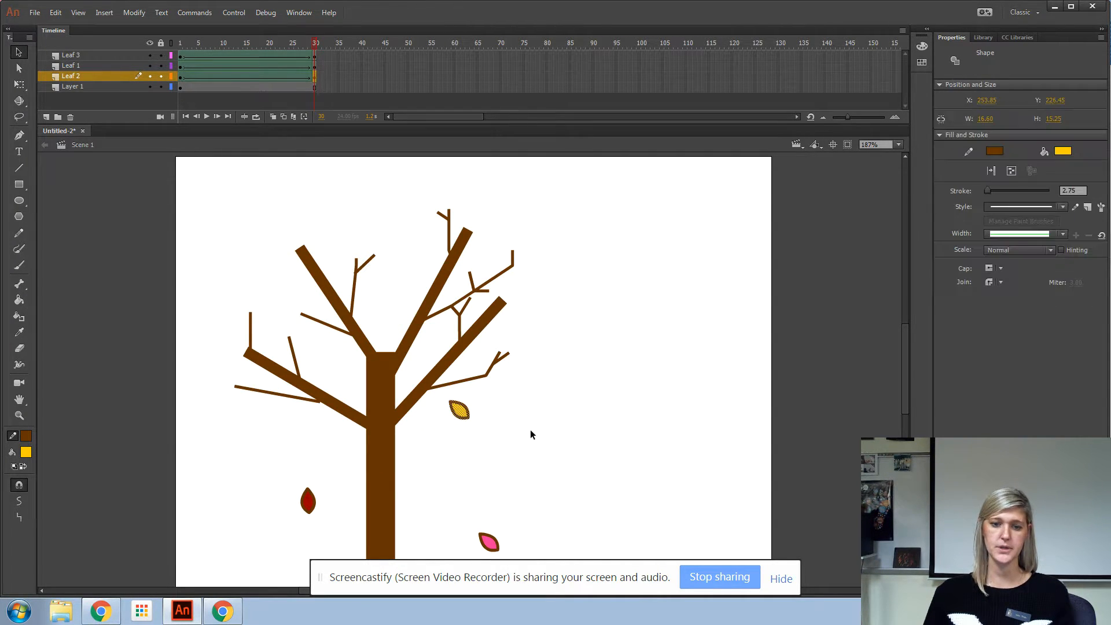
{"action": "left_click", "coordinate": [19, 84]}
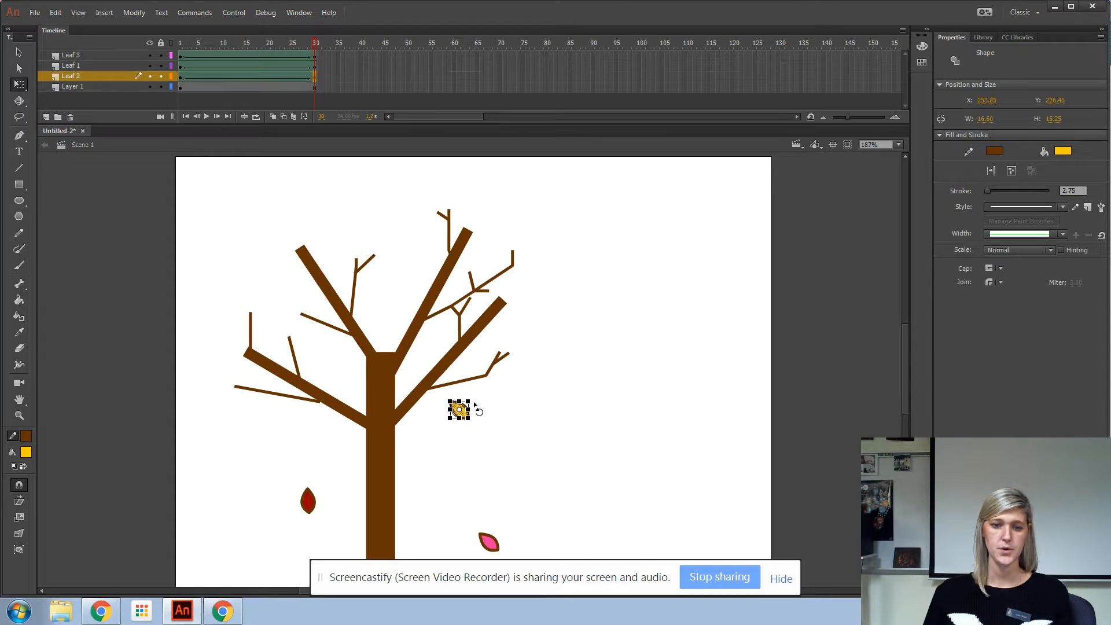
{"action": "left_click", "coordinate": [730, 430]}
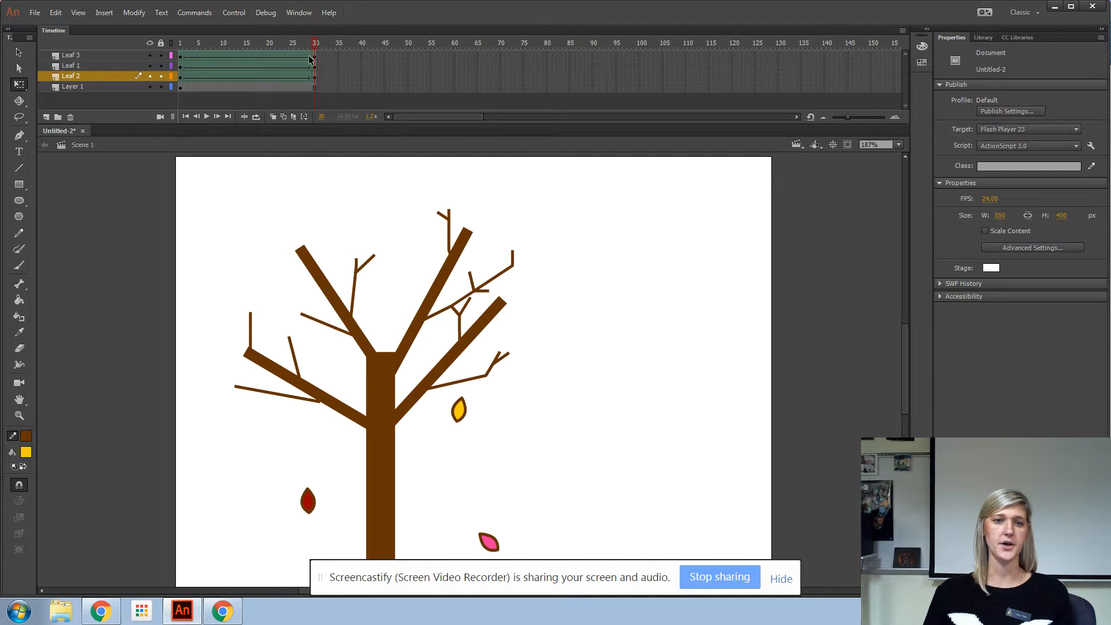
Step: Remove the shape tweens from all three leaf layers
{"action": "left_click_drag", "start_coordinate": [316, 45], "coordinate": [117, 108]}
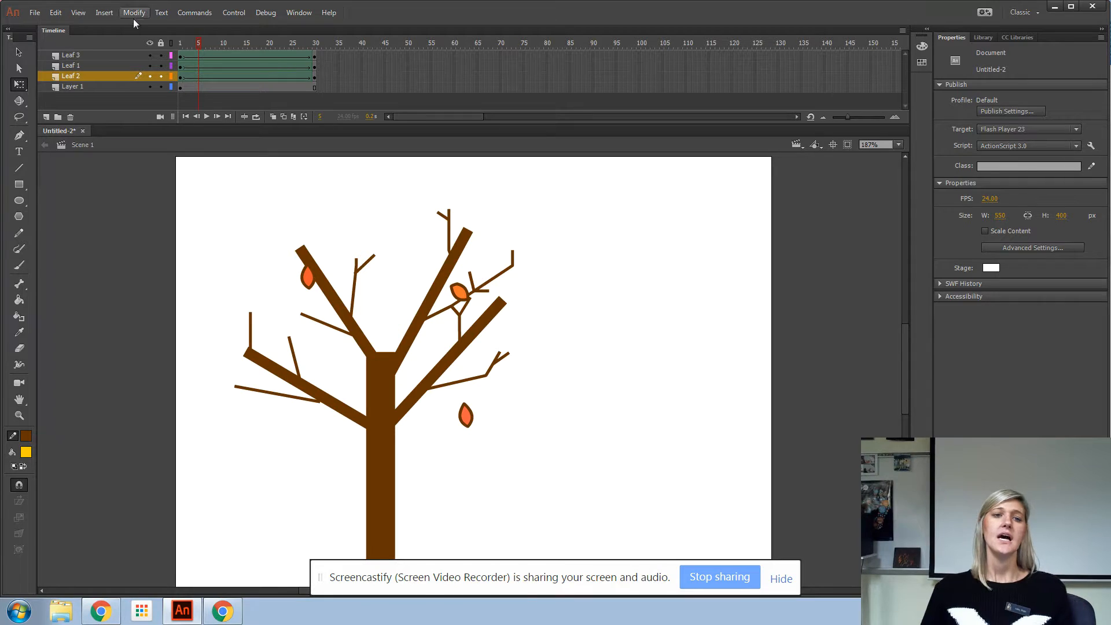
{"action": "left_click_drag", "start_coordinate": [197, 42], "coordinate": [160, 48]}
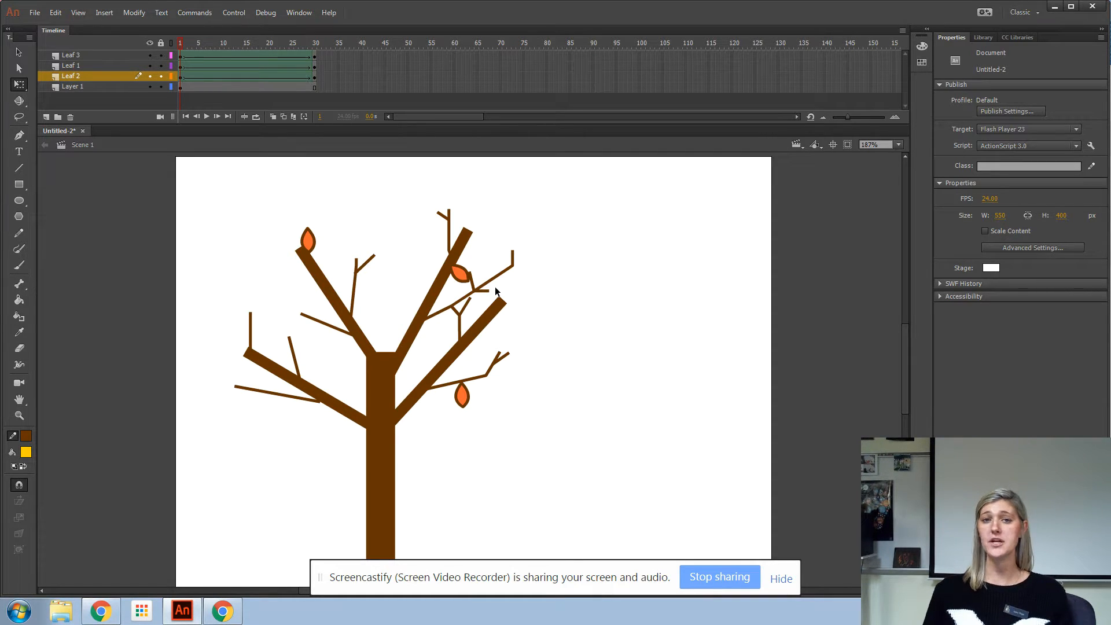
{"action": "left_click", "coordinate": [242, 76]}
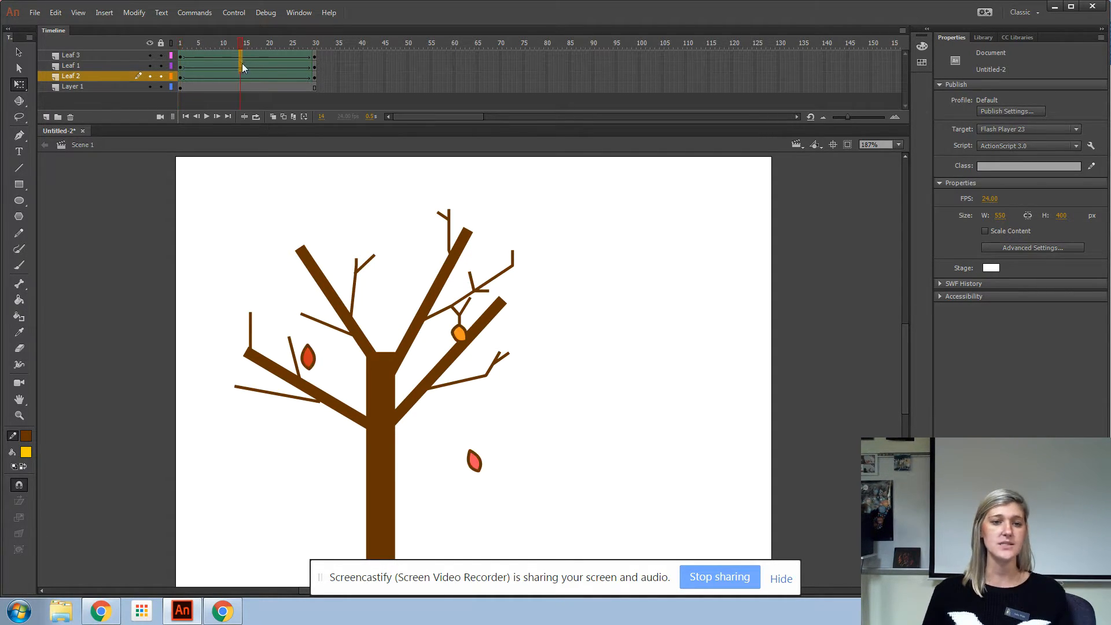
{"action": "right_click", "coordinate": [242, 76]}
{"action": "left_click", "coordinate": [283, 75]}
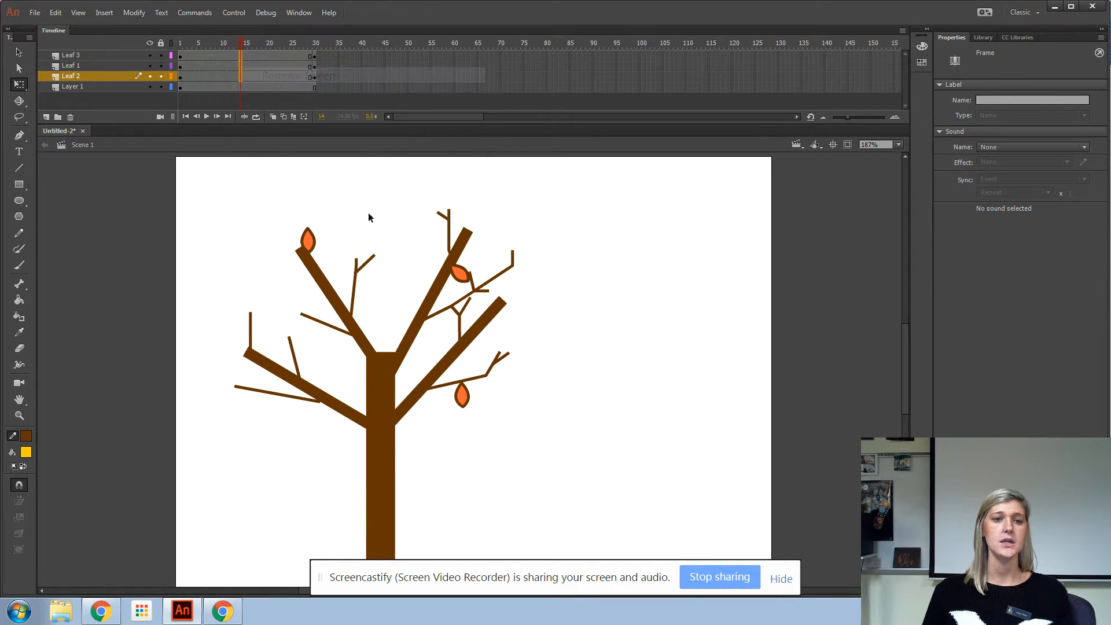
Step: Remove frame 30 from the three leaf layers
{"action": "left_click", "coordinate": [316, 58]}
{"action": "left_click", "coordinate": [314, 75]}
{"action": "right_click", "coordinate": [313, 75]}
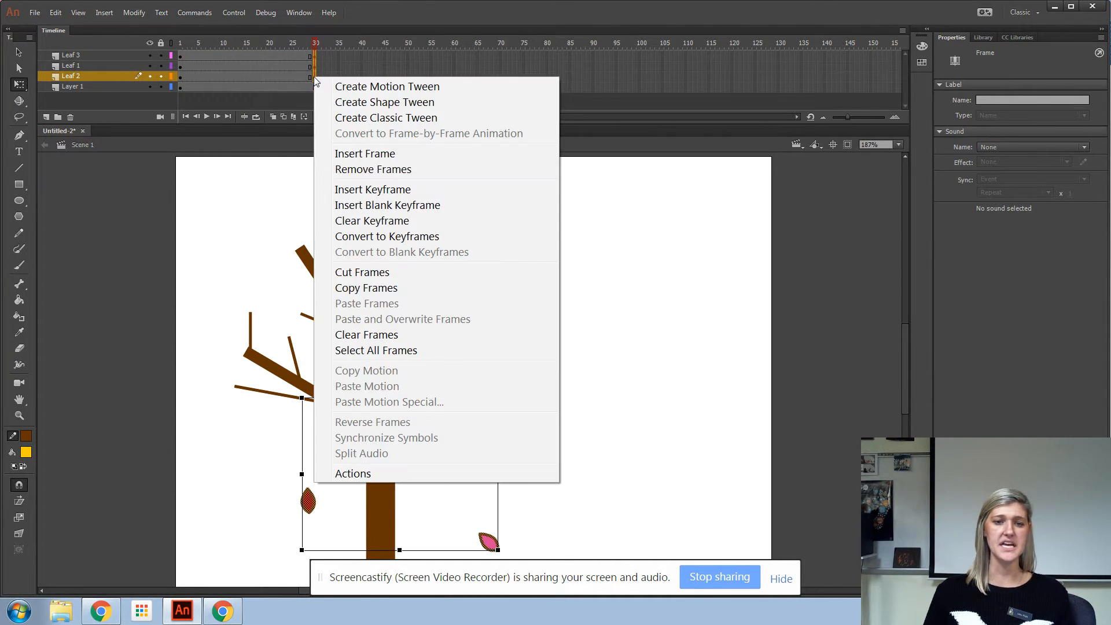
{"action": "left_click", "coordinate": [380, 169]}
Step: Convert each of the three leaves at frame 1 into a graphic symbol
{"action": "left_click", "coordinate": [181, 56]}
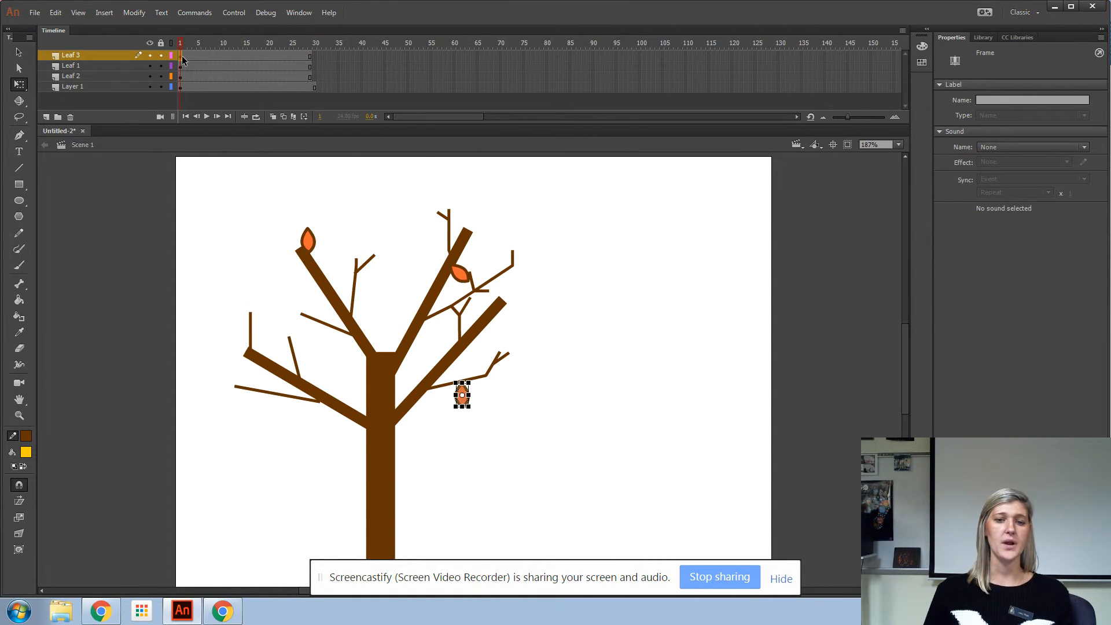
{"action": "key", "text": "F8"}
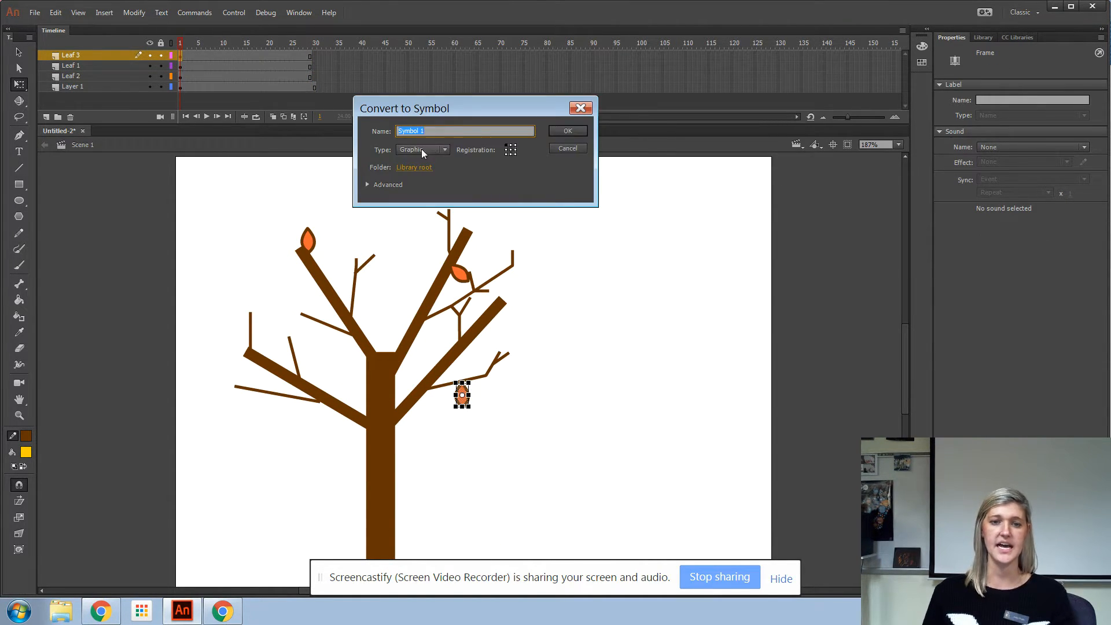
{"action": "left_click", "coordinate": [568, 131]}
{"action": "left_click", "coordinate": [181, 66]}
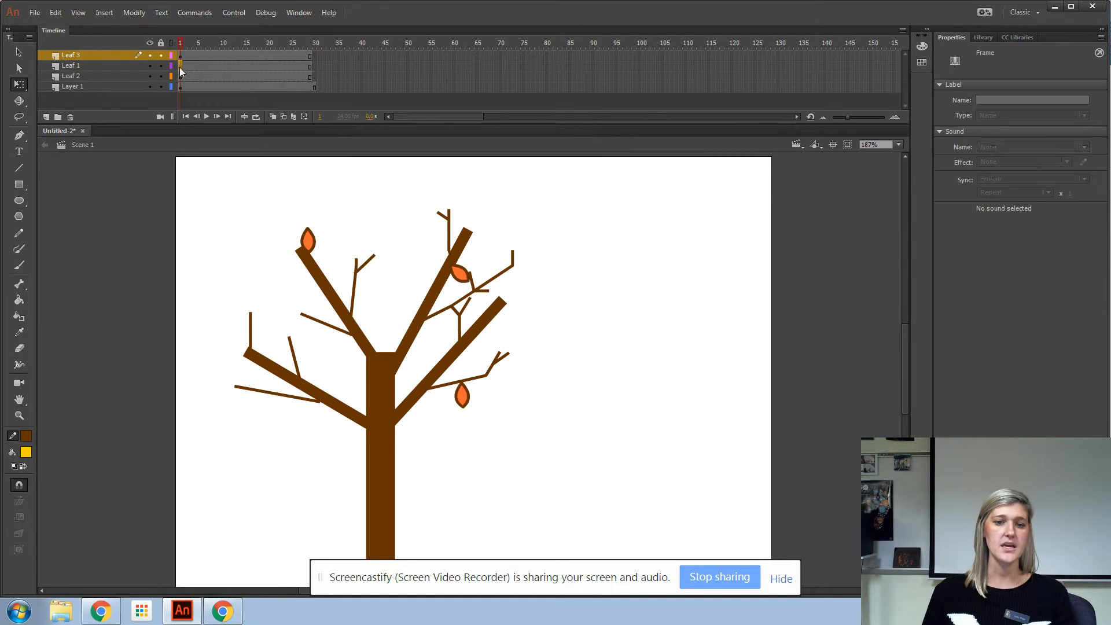
{"action": "key", "text": "F8"}
{"action": "key", "text": "Return"}
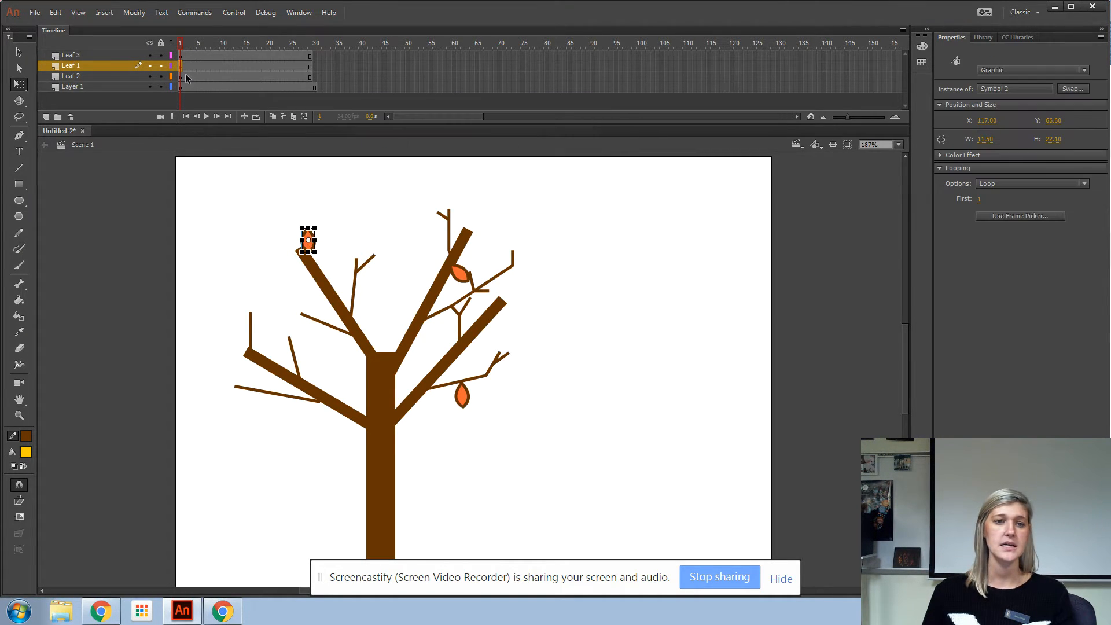
{"action": "left_click", "coordinate": [181, 77]}
{"action": "key", "text": "F8"}
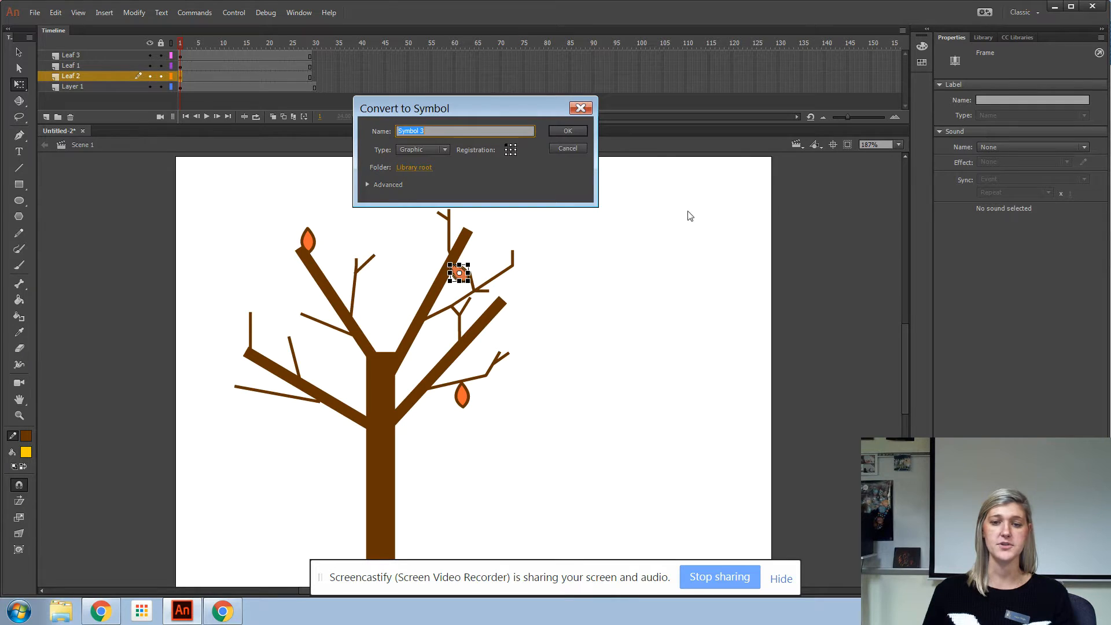
{"action": "left_click", "coordinate": [569, 131]}
Step: Create a motion tween across all three leaf layers
{"action": "key", "text": "v"}
{"action": "left_click", "coordinate": [669, 281]}
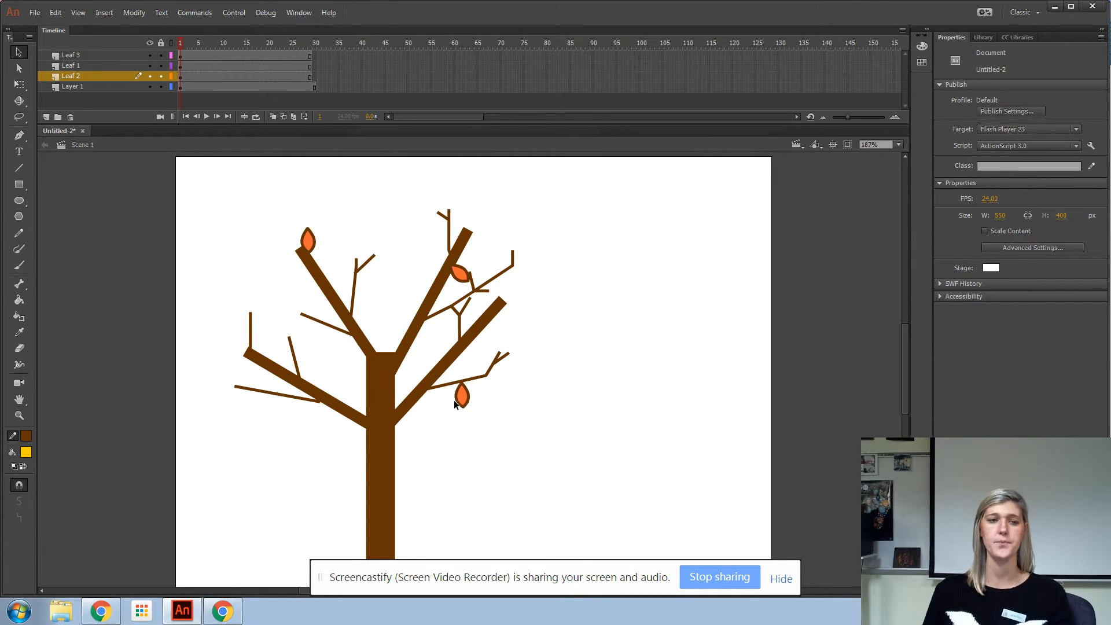
{"action": "left_click_drag", "start_coordinate": [181, 55], "coordinate": [181, 76]}
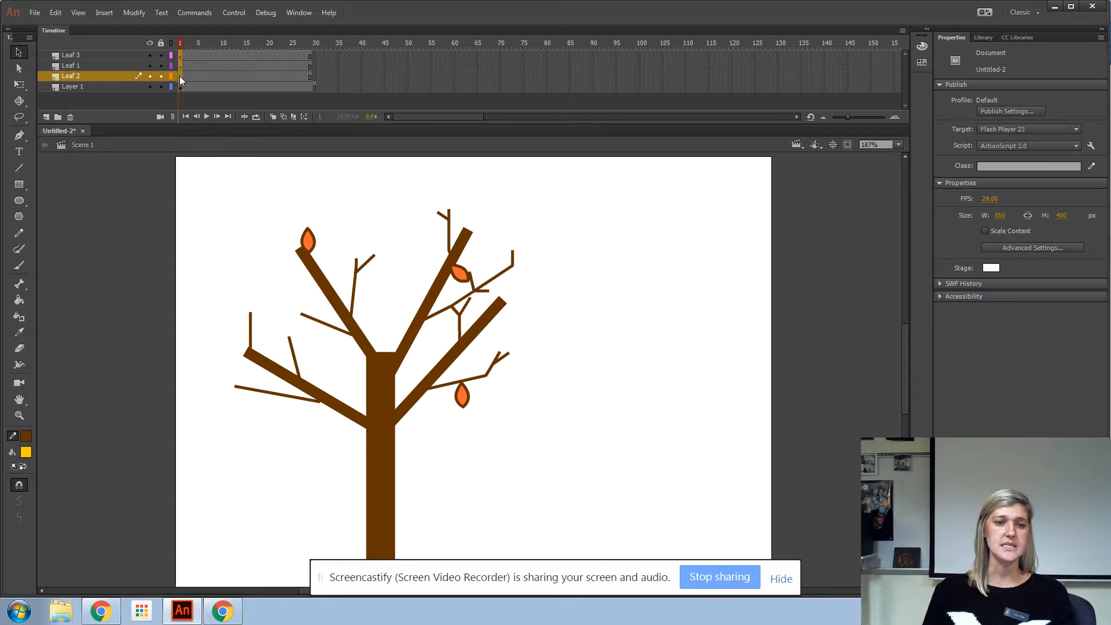
{"action": "left_click", "coordinate": [104, 12]}
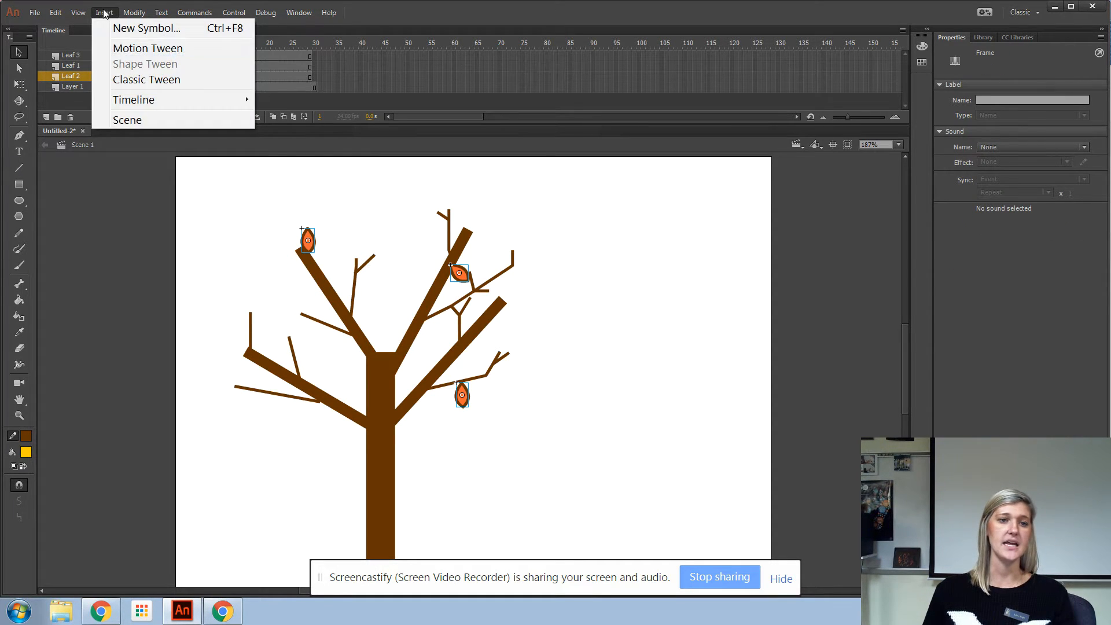
{"action": "left_click", "coordinate": [122, 49]}
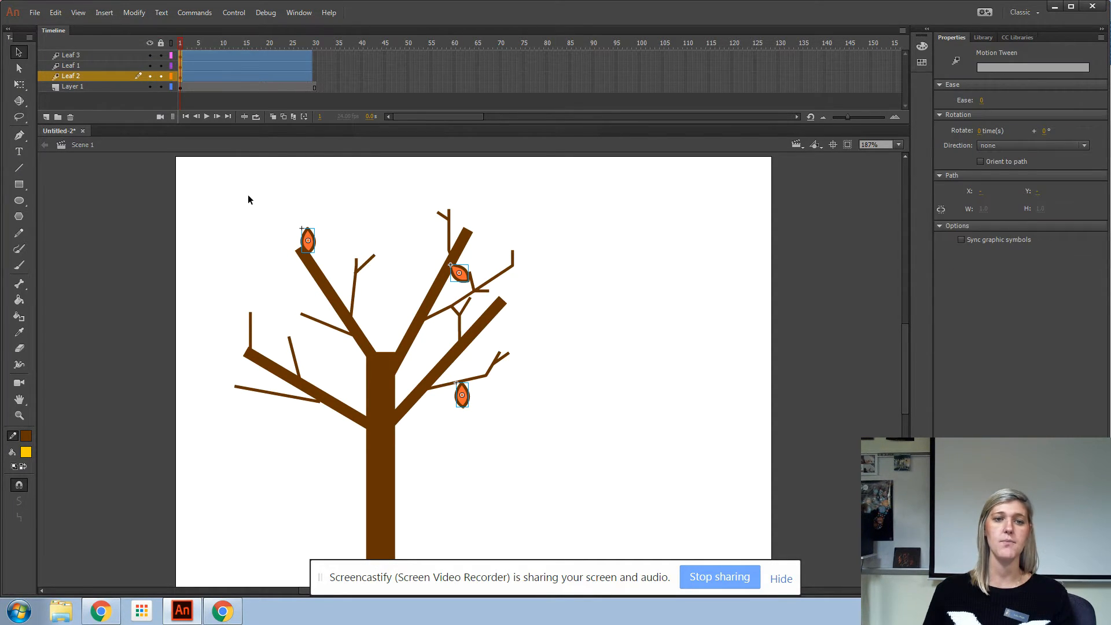
Step: At frame 29, move the lower-right leaf down near the ground and bend its motion path into a curve
{"action": "left_click", "coordinate": [308, 58]}
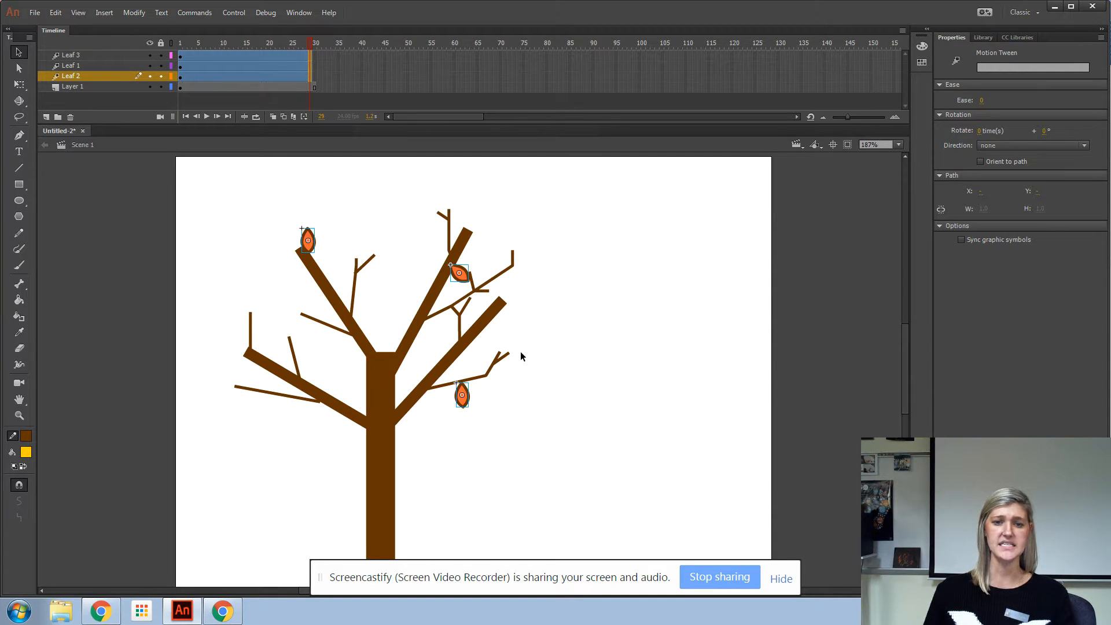
{"action": "left_click_drag", "start_coordinate": [464, 396], "coordinate": [464, 539]}
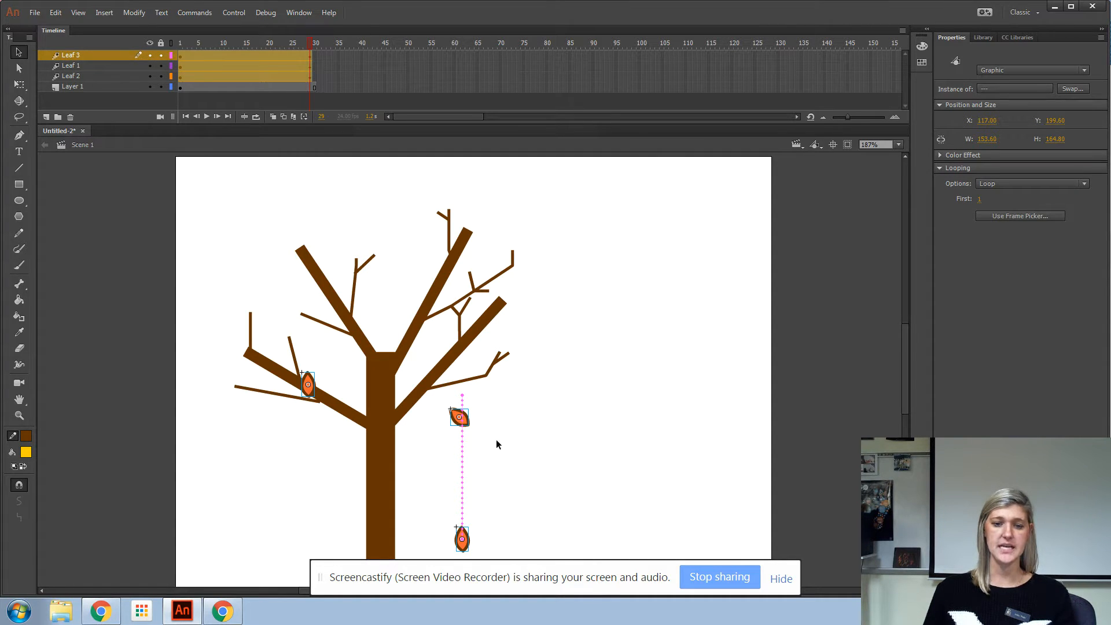
{"action": "left_click_drag", "start_coordinate": [463, 476], "coordinate": [509, 469]}
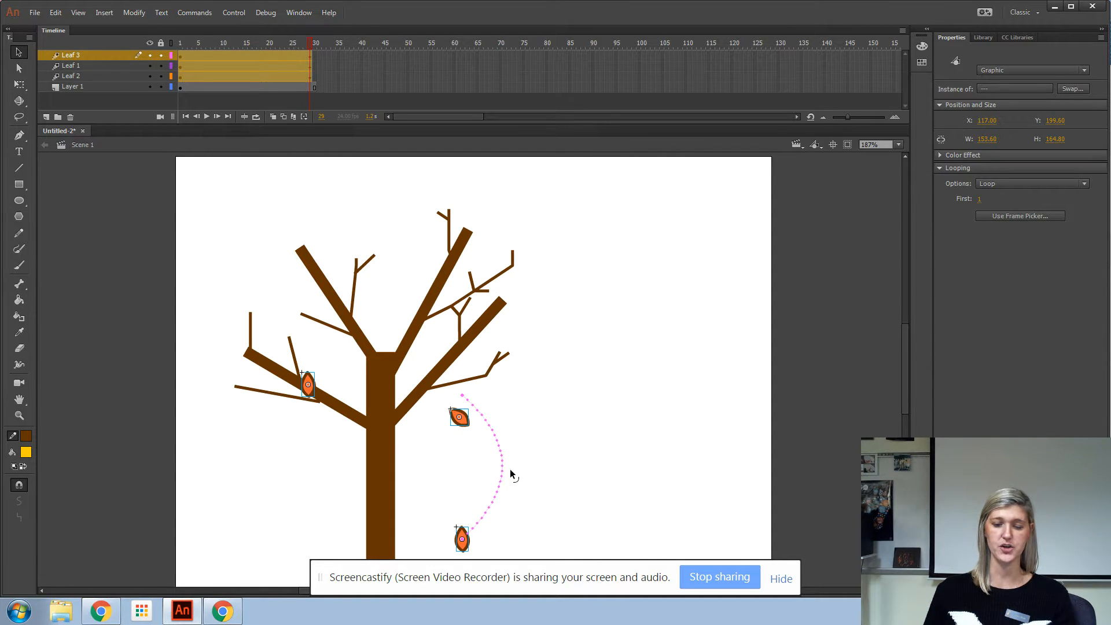
Step: Apply a Stop and Start Medium ease to the Leaf 3 motion tween in the motion editor
{"action": "double_click", "coordinate": [221, 54]}
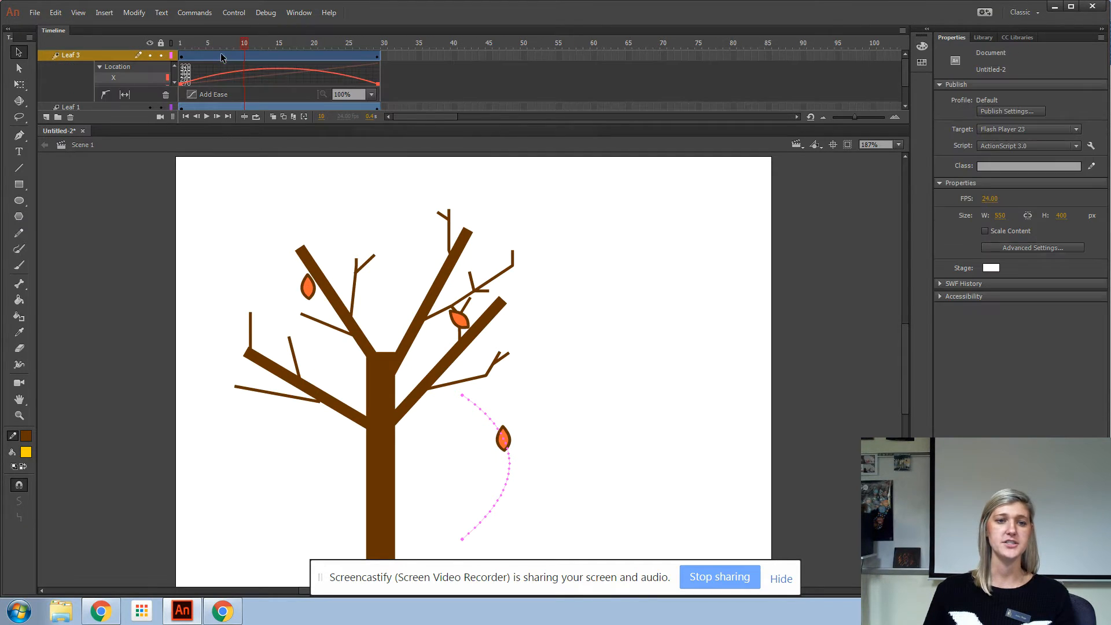
{"action": "left_click", "coordinate": [203, 94]}
{"action": "left_click", "coordinate": [204, 134]}
{"action": "left_click", "coordinate": [200, 134]}
{"action": "left_click", "coordinate": [201, 135]}
{"action": "left_click", "coordinate": [200, 134]}
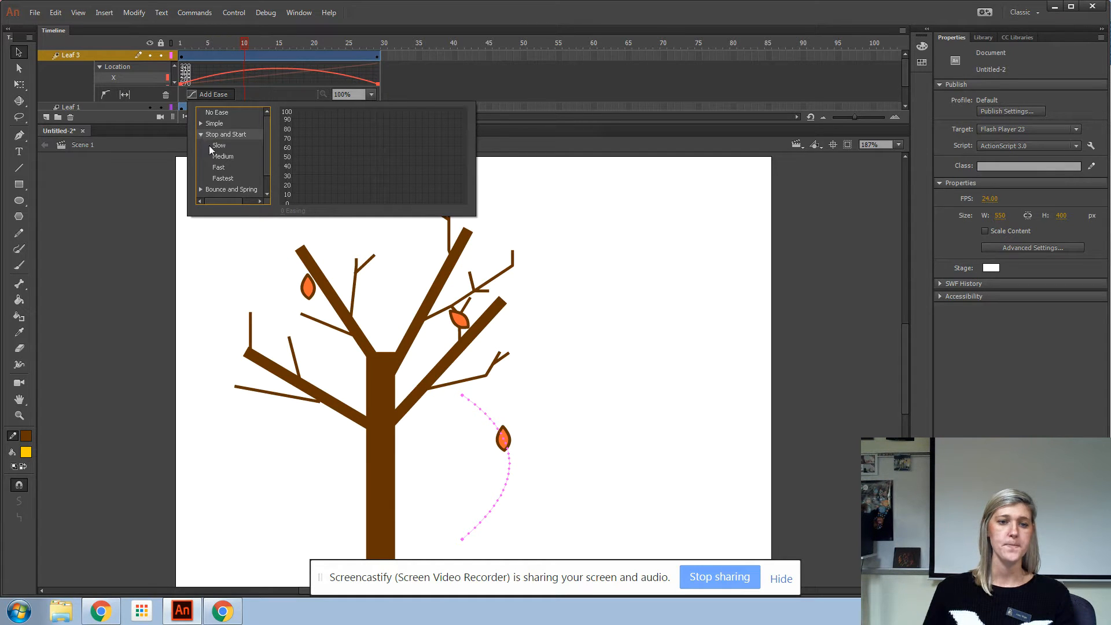
{"action": "left_click", "coordinate": [217, 156]}
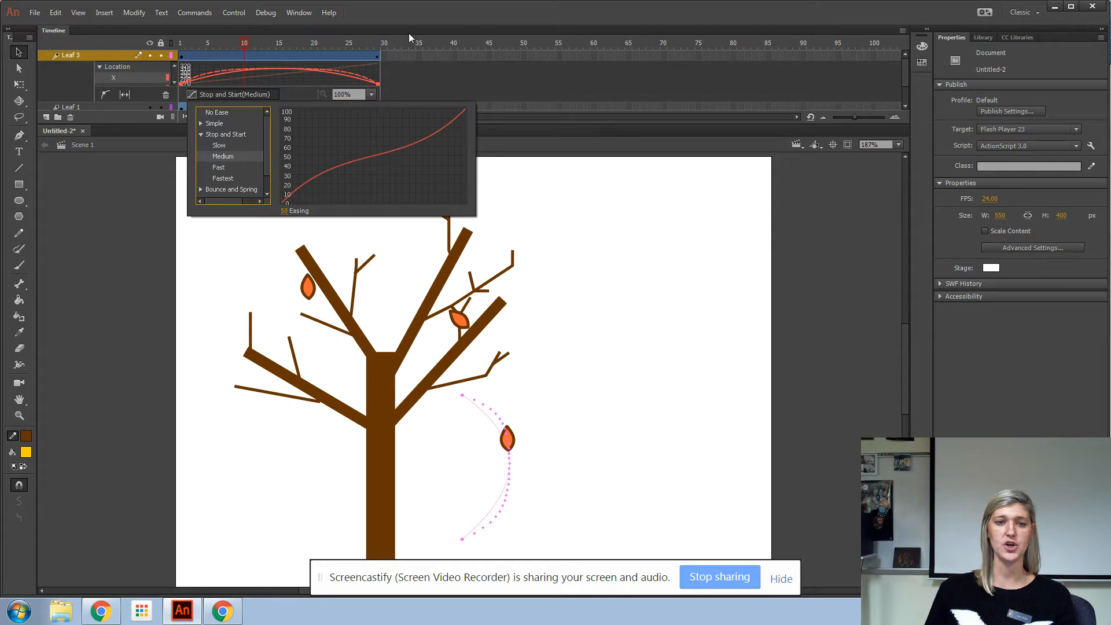
{"action": "left_click", "coordinate": [269, 56]}
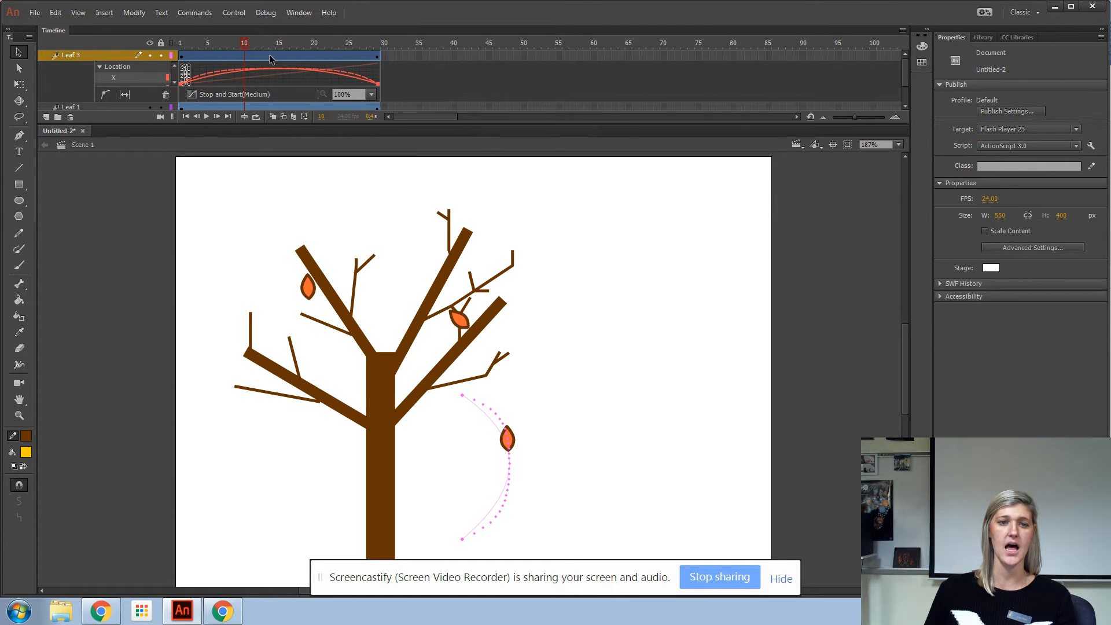
{"action": "double_click", "coordinate": [268, 57]}
Step: At frame 29, select the falling lower-right leaf and give it a Tint colour effect of 8%
{"action": "left_click_drag", "start_coordinate": [249, 44], "coordinate": [310, 79]}
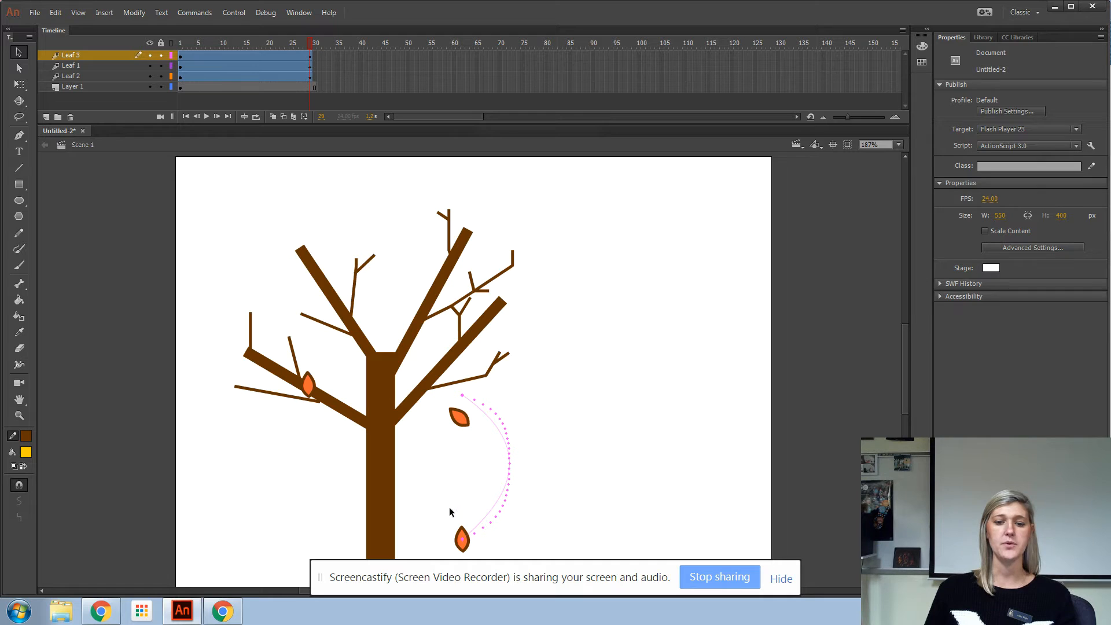
{"action": "left_click", "coordinate": [462, 542]}
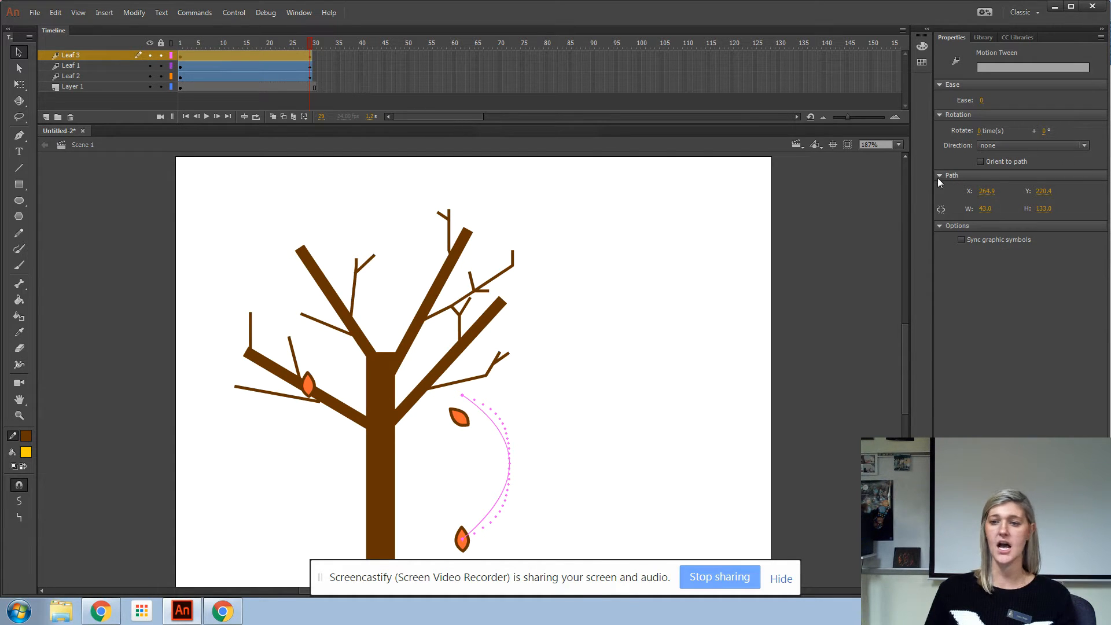
{"action": "left_click", "coordinate": [463, 543]}
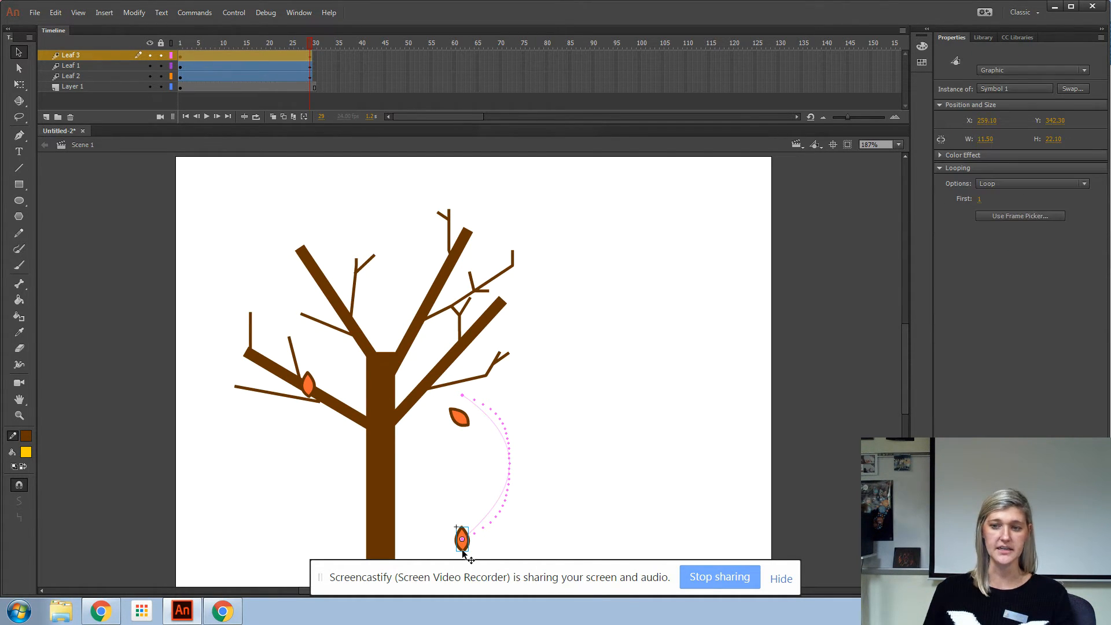
{"action": "left_click", "coordinate": [938, 154]}
{"action": "left_click", "coordinate": [1020, 171]}
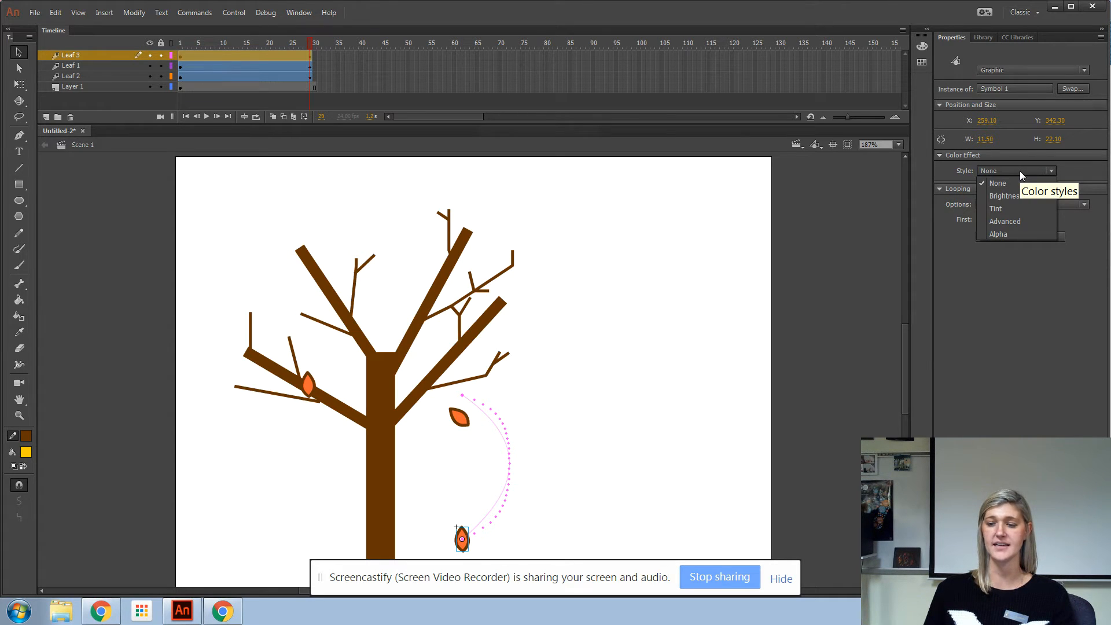
{"action": "left_click", "coordinate": [1001, 209]}
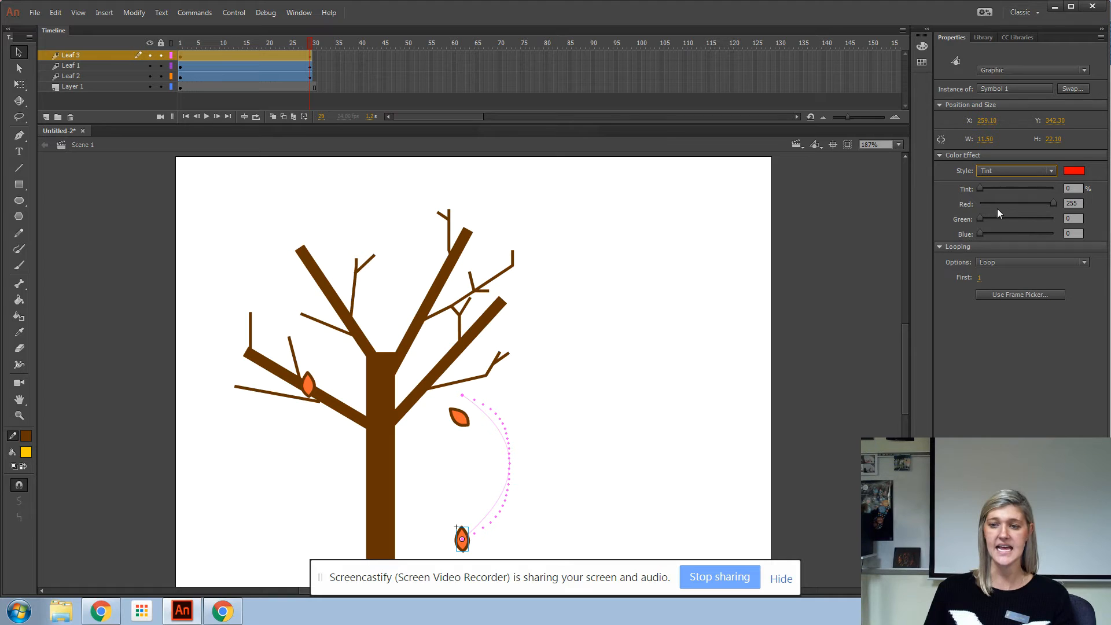
{"action": "left_click_drag", "start_coordinate": [981, 188], "coordinate": [966, 233]}
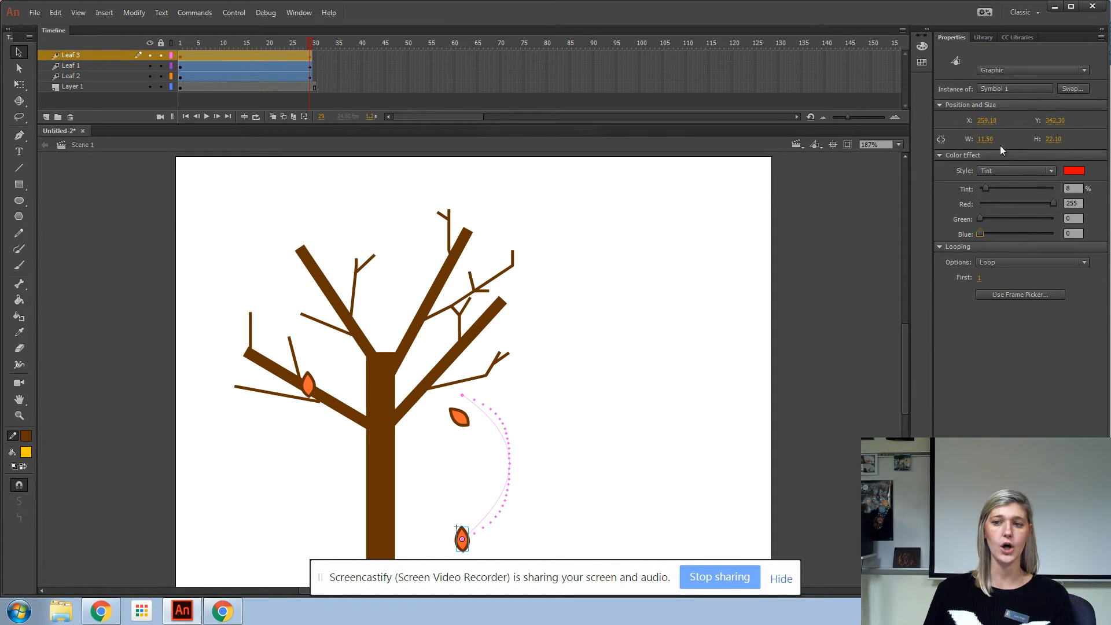
Step: Try switching the leaf's colour effect to Advanced with red and blue offsets, then undo those three changes
{"action": "left_click", "coordinate": [989, 172]}
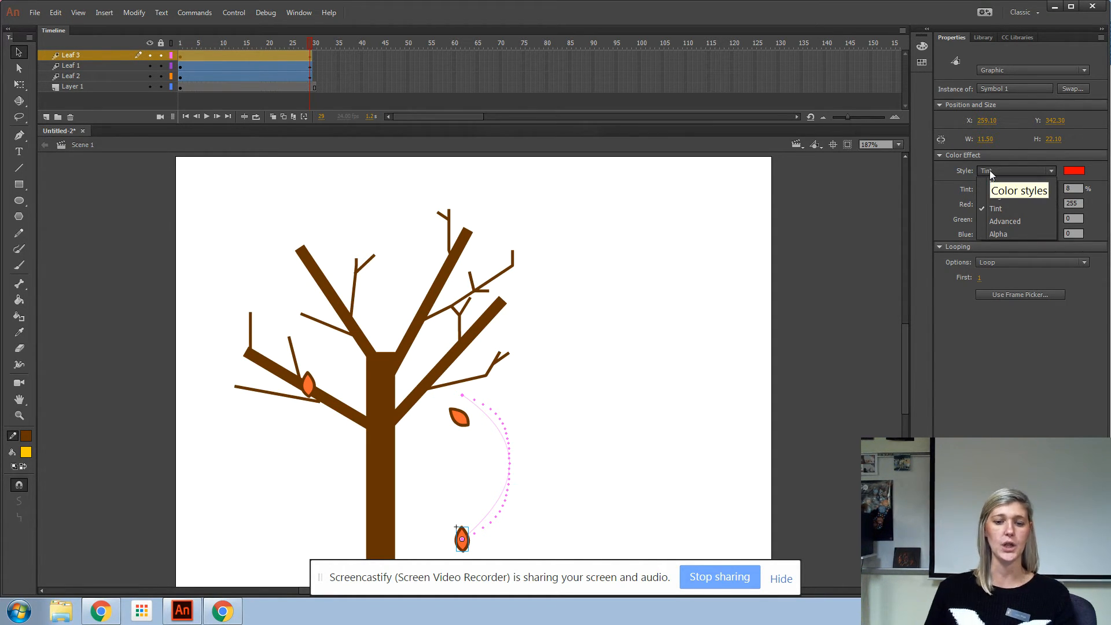
{"action": "left_click", "coordinate": [1009, 221]}
{"action": "left_click_drag", "start_coordinate": [1044, 208], "coordinate": [1084, 205]}
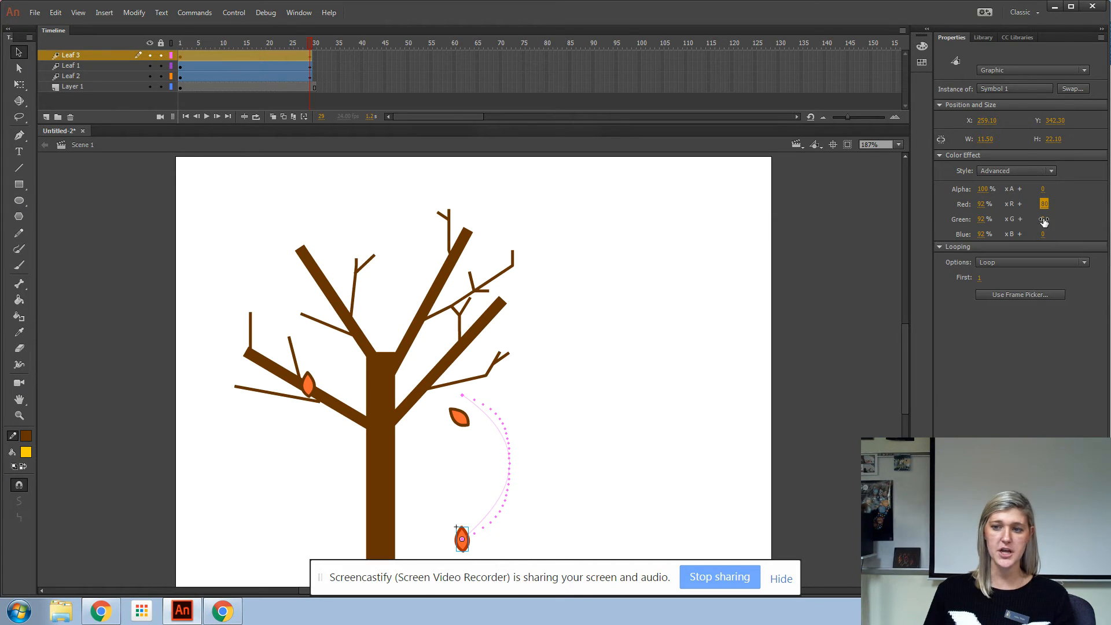
{"action": "left_click_drag", "start_coordinate": [1048, 235], "coordinate": [1072, 239]}
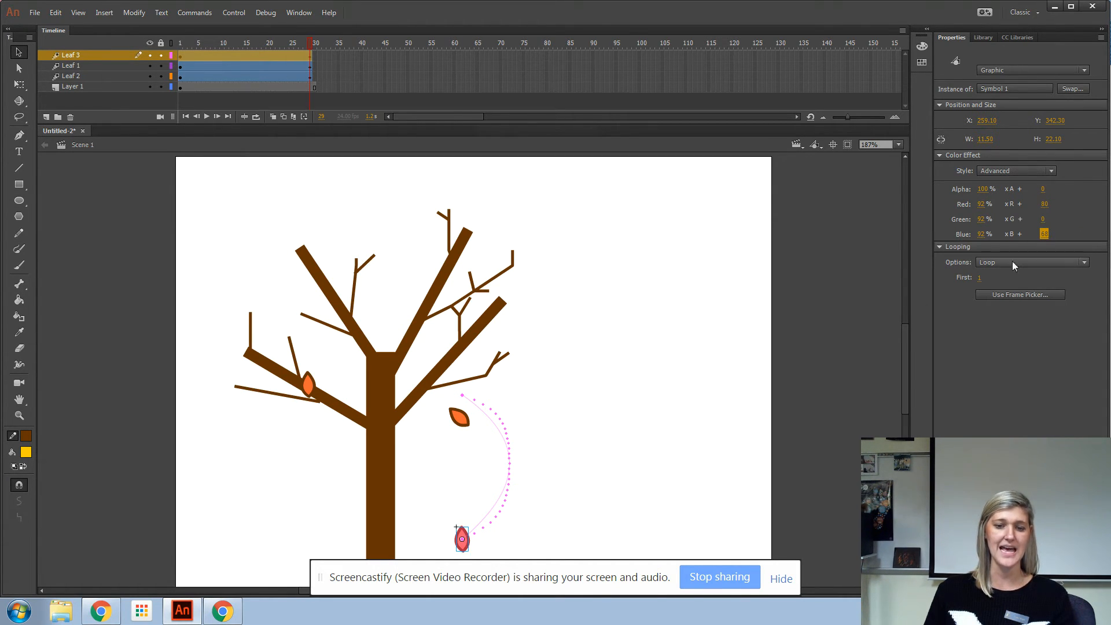
{"action": "left_click", "coordinate": [56, 12]}
{"action": "left_click", "coordinate": [61, 27]}
{"action": "left_click", "coordinate": [55, 13]}
{"action": "left_click", "coordinate": [61, 27]}
{"action": "left_click", "coordinate": [56, 12]}
{"action": "left_click", "coordinate": [60, 27]}
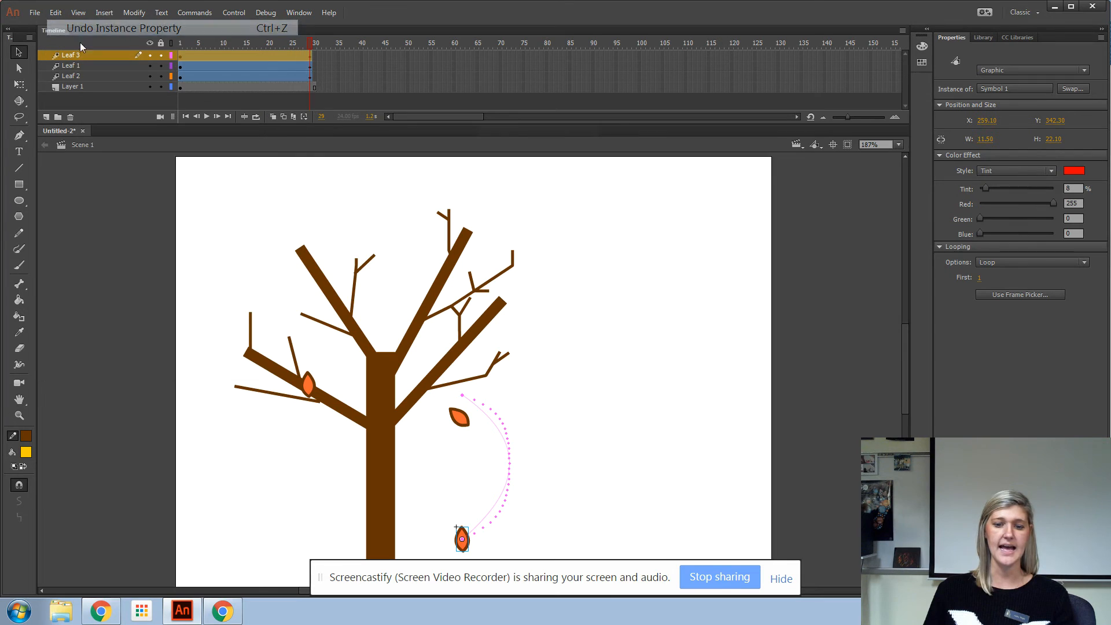
Step: Try an Alpha colour effect on the leaf, then switch its style back to Tint
{"action": "left_click", "coordinate": [1043, 168]}
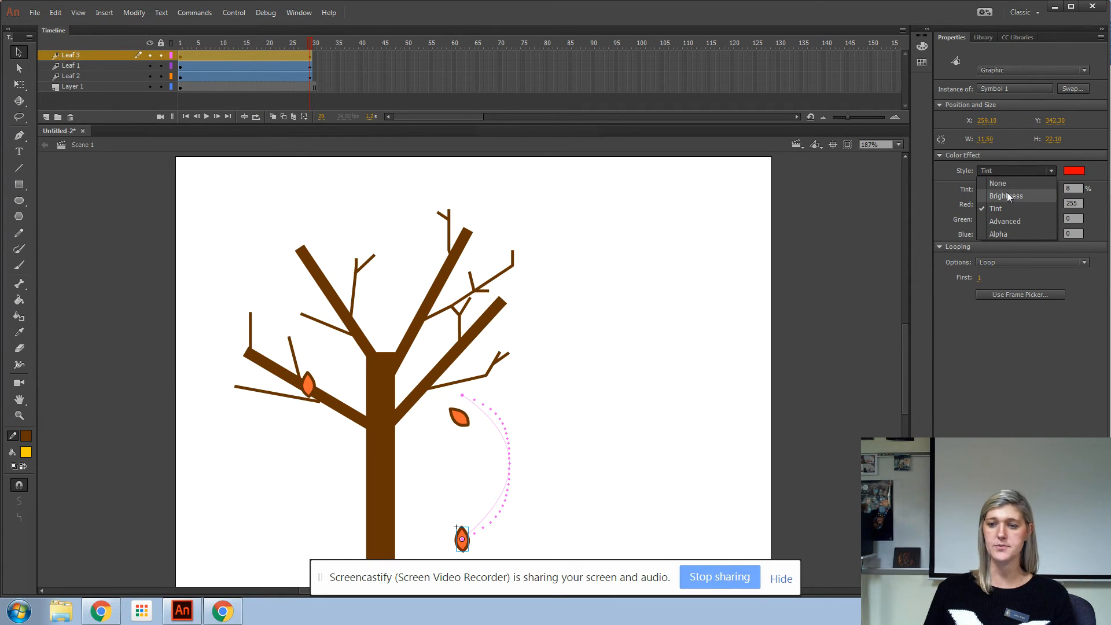
{"action": "left_click", "coordinate": [999, 235]}
{"action": "left_click_drag", "start_coordinate": [979, 188], "coordinate": [1018, 191]}
{"action": "left_click", "coordinate": [1011, 169]}
{"action": "left_click", "coordinate": [1007, 208]}
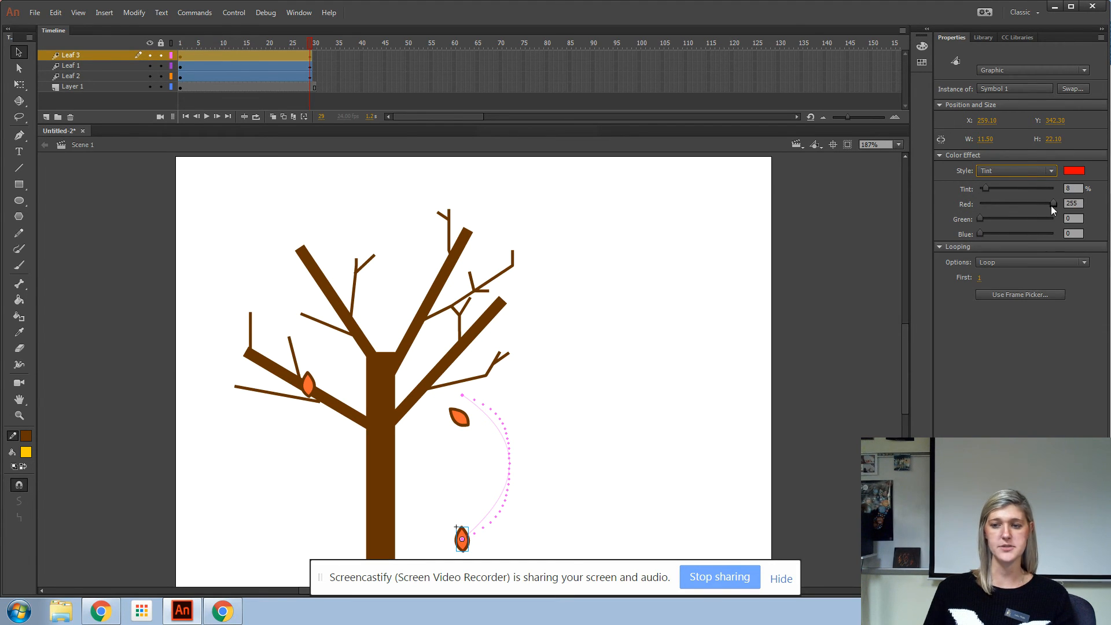
Step: Change the leaf's colour effect to Brightness at 7%, then scrub back through the tween to preview it
{"action": "mouse_move", "coordinate": [986, 189]}
{"action": "left_mouse_down"}
{"action": "mouse_move", "coordinate": [1050, 195]}
{"action": "mouse_move", "coordinate": [1003, 191]}
{"action": "left_mouse_up"}
{"action": "left_click", "coordinate": [1002, 173]}
{"action": "left_click", "coordinate": [1006, 197]}
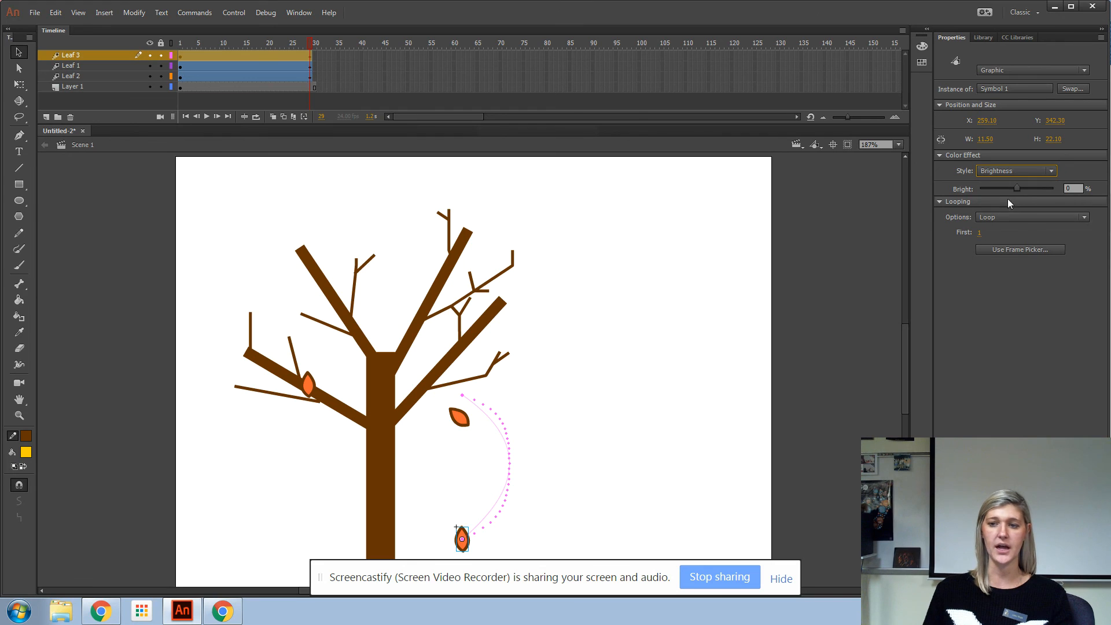
{"action": "mouse_move", "coordinate": [1016, 189]}
{"action": "left_mouse_down"}
{"action": "mouse_move", "coordinate": [1001, 191]}
{"action": "mouse_move", "coordinate": [1021, 197]}
{"action": "left_mouse_up"}
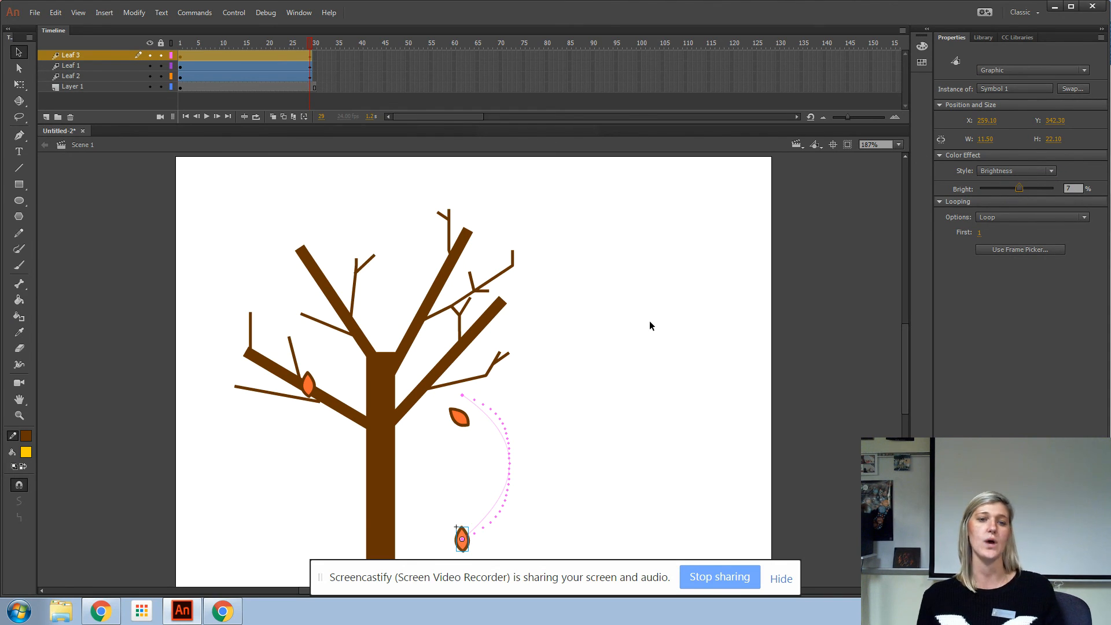
{"action": "left_click_drag", "start_coordinate": [315, 44], "coordinate": [149, 76]}
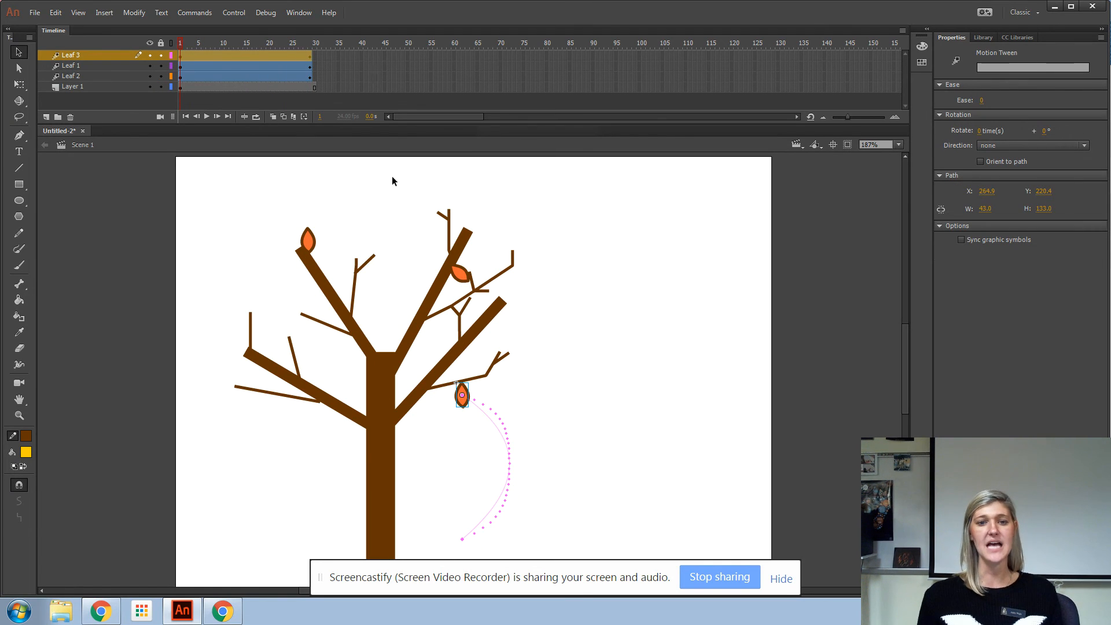